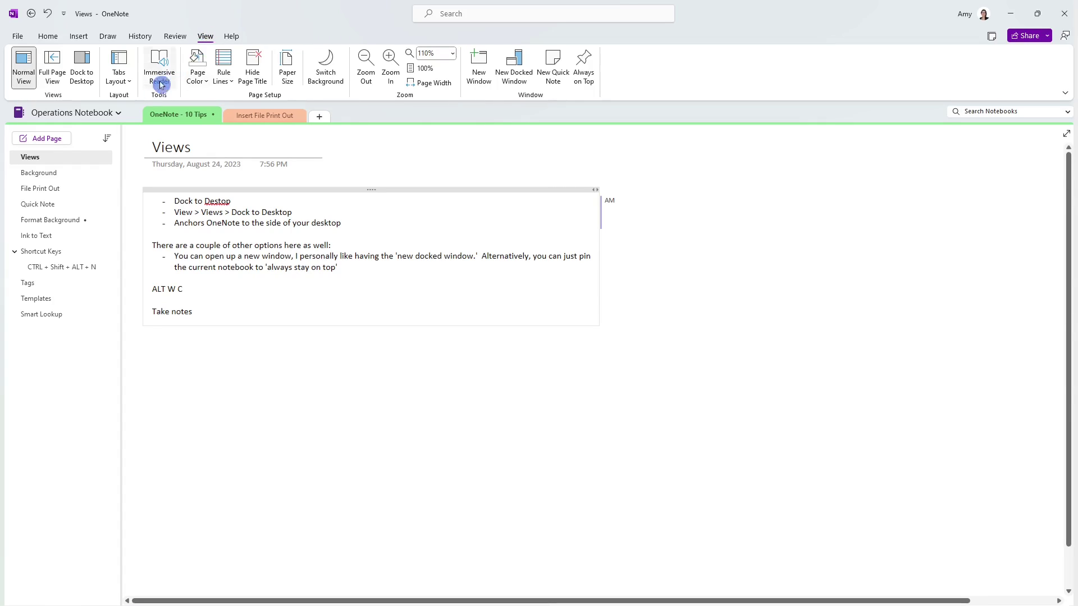
# Dock OneNote to the desktop, widen it against the browser, and open a new docked window
pyautogui.click(81, 74)
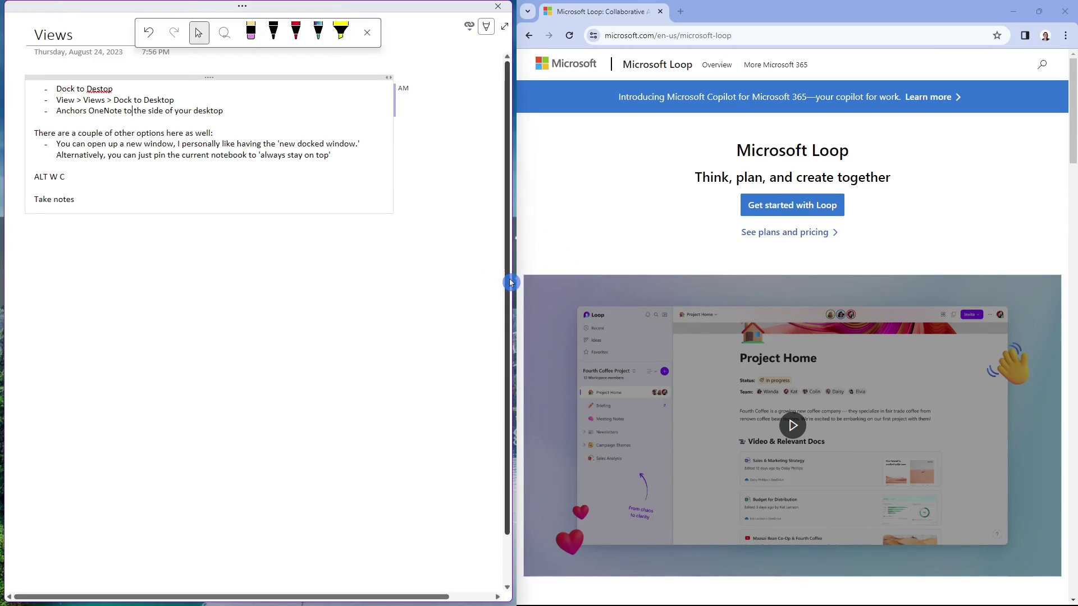
pyautogui.moveTo(513, 283); pyautogui.dragTo(537, 284)
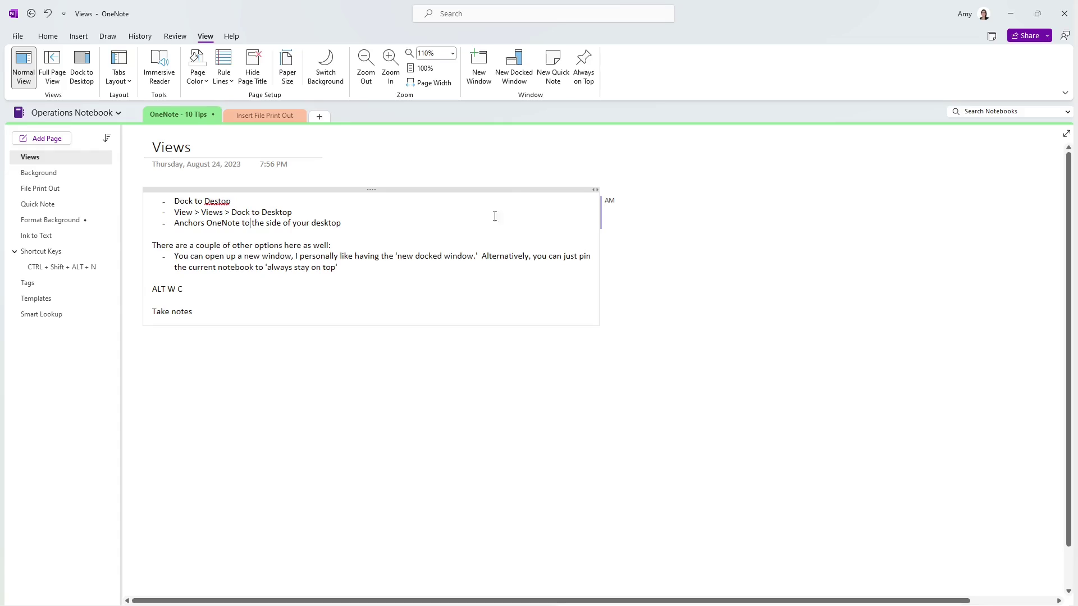
pyautogui.click(513, 66)
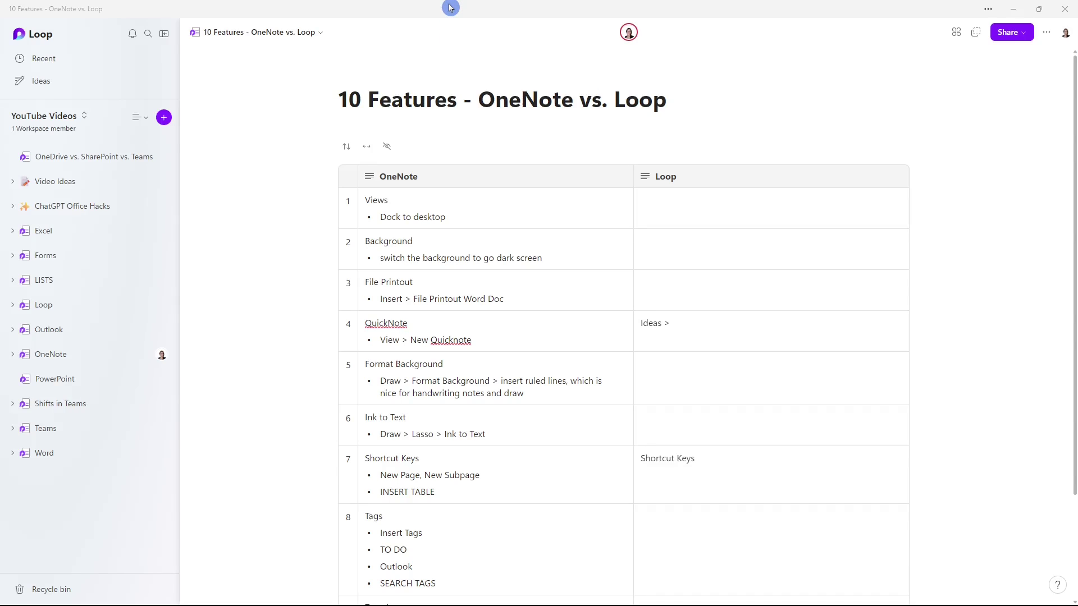
# Snap the Loop window to the left half beside the Loop web page and narrow it
pyautogui.moveTo(451, 7); pyautogui.dragTo(370, 33)
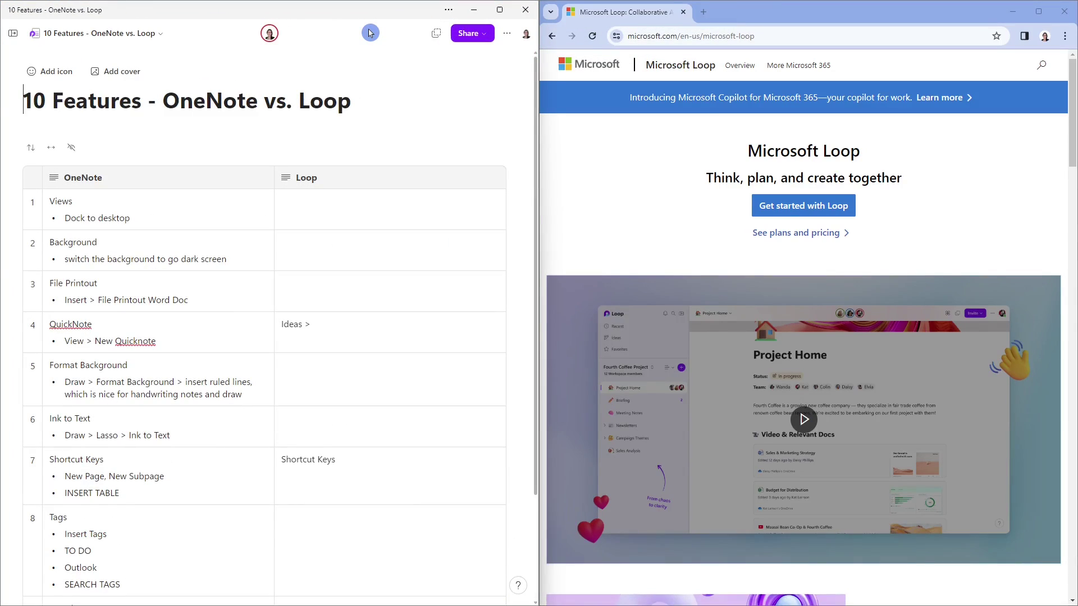
pyautogui.moveTo(536, 259); pyautogui.dragTo(422, 256)
pyautogui.click(238, 158)
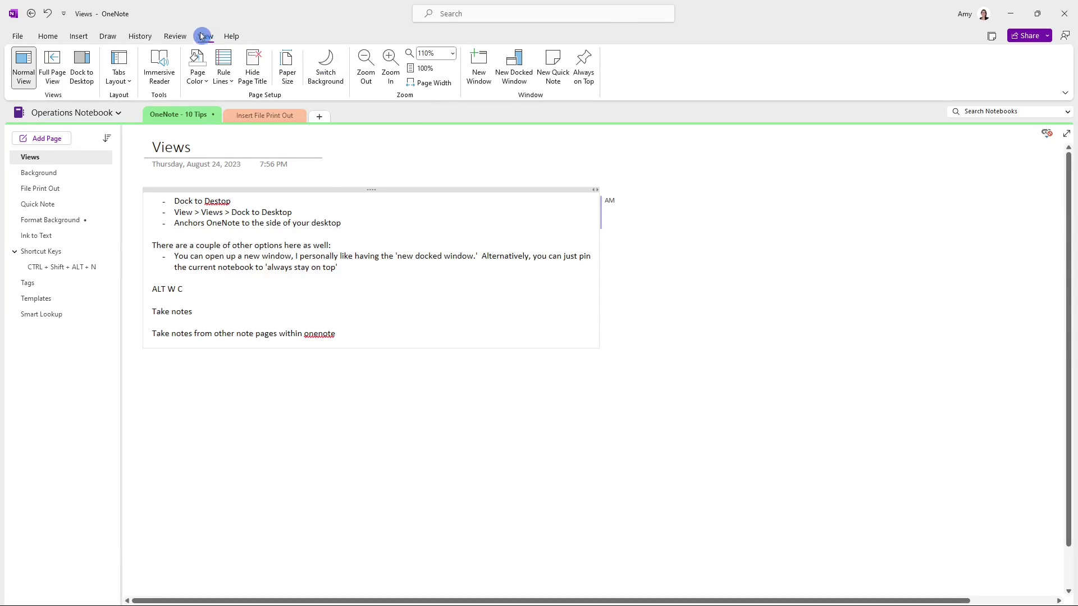
# Toggle the Views page background between dark and light three times with Switch Background
pyautogui.click(329, 68)
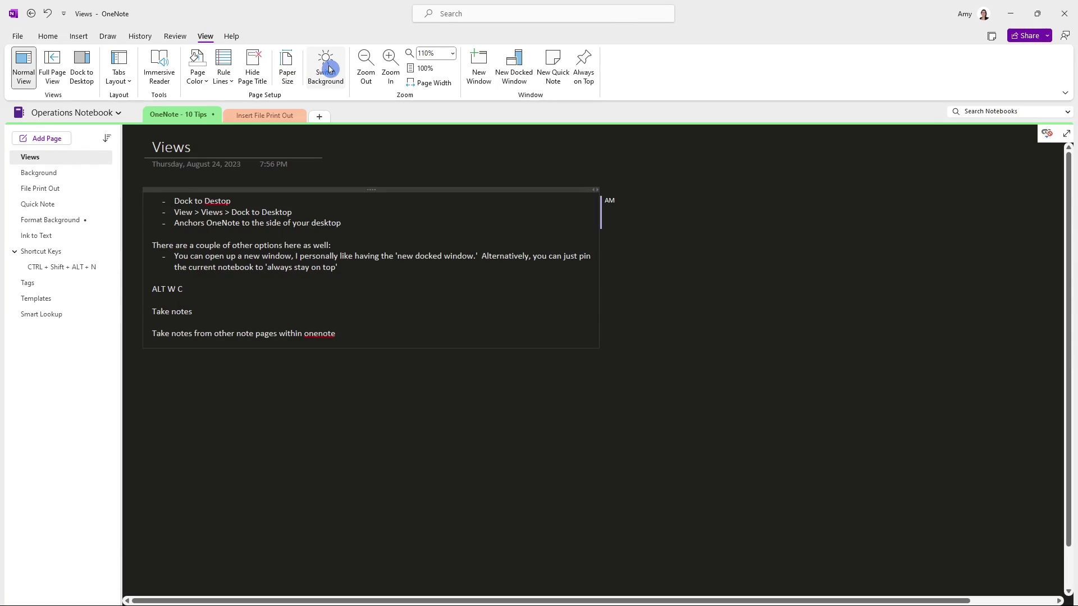
pyautogui.click(329, 69)
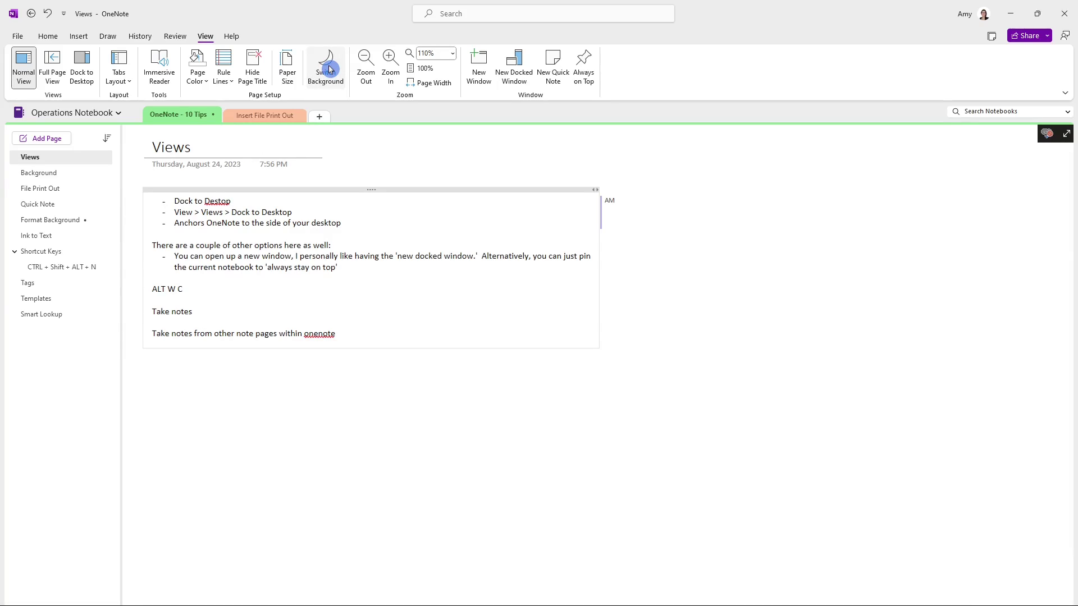
pyautogui.click(329, 69)
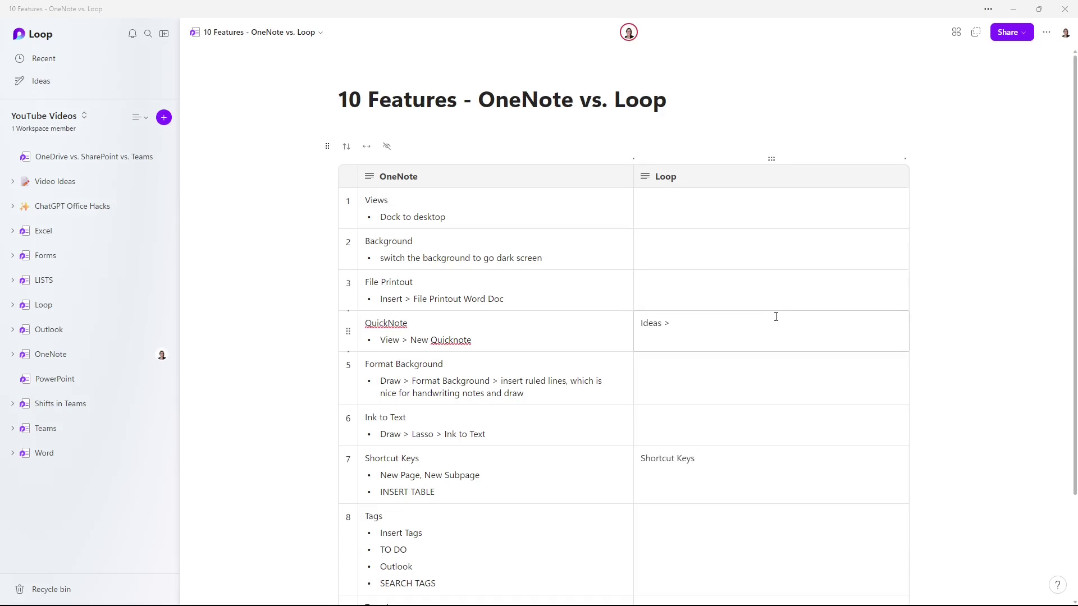
# Set Microsoft Loop's app theme to Dark from the page's Settings
pyautogui.click(1046, 80)
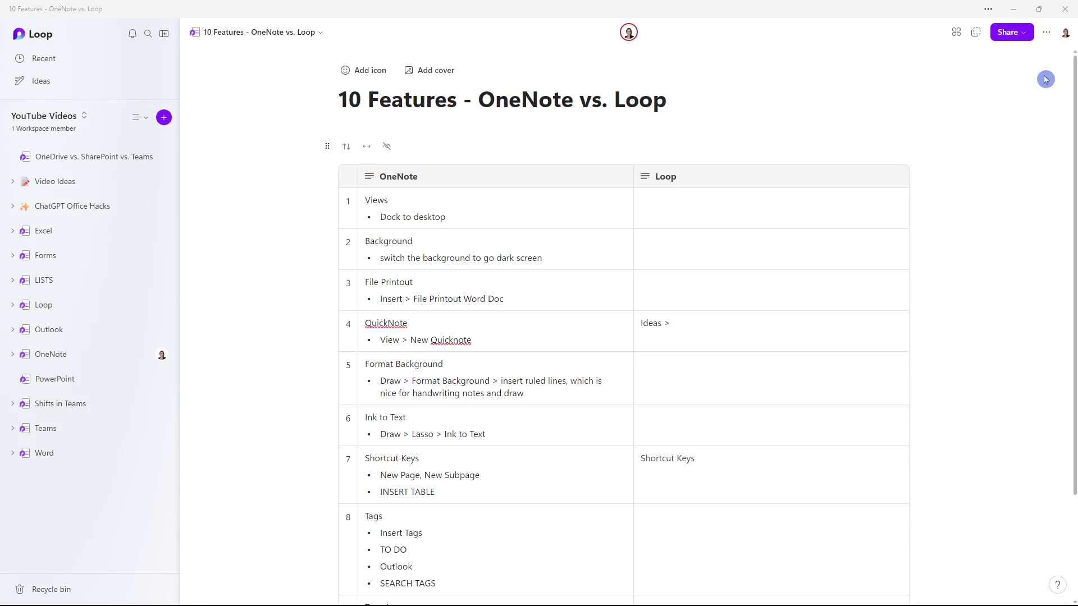
pyautogui.click(1047, 35)
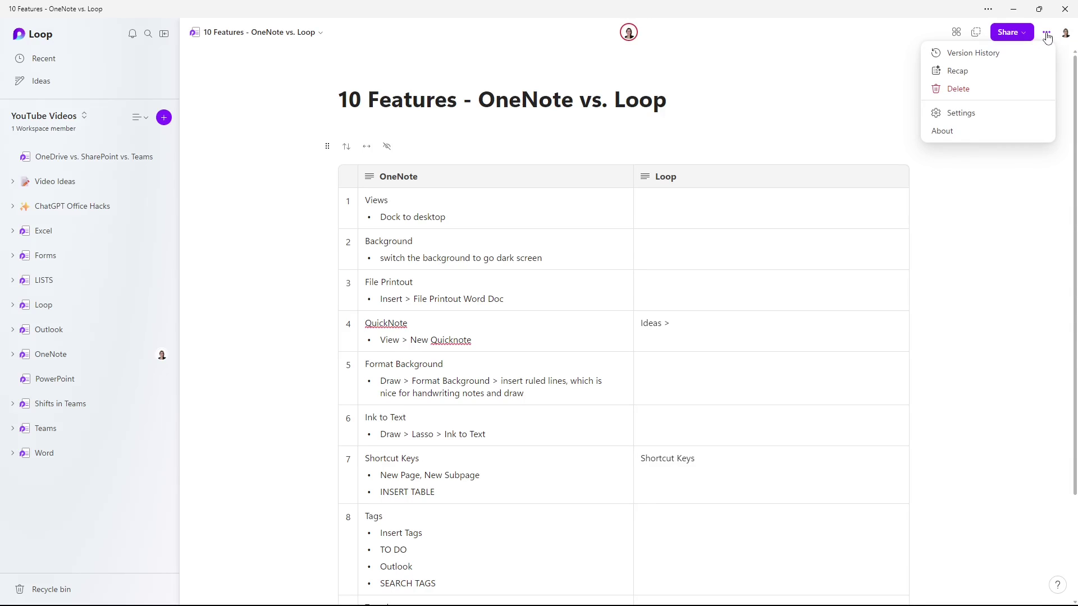
pyautogui.click(980, 117)
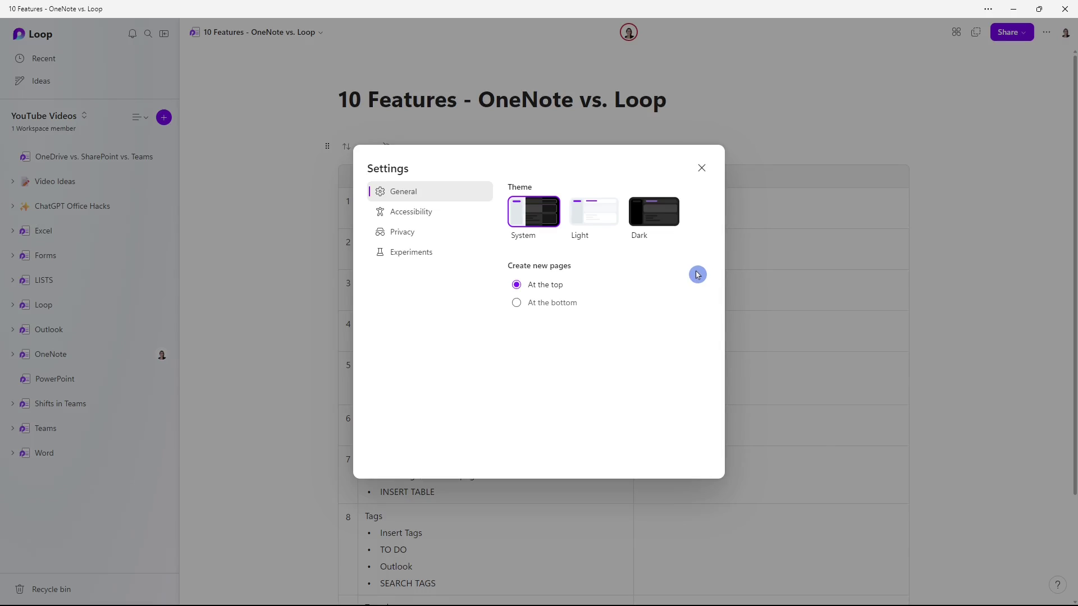
pyautogui.click(654, 224)
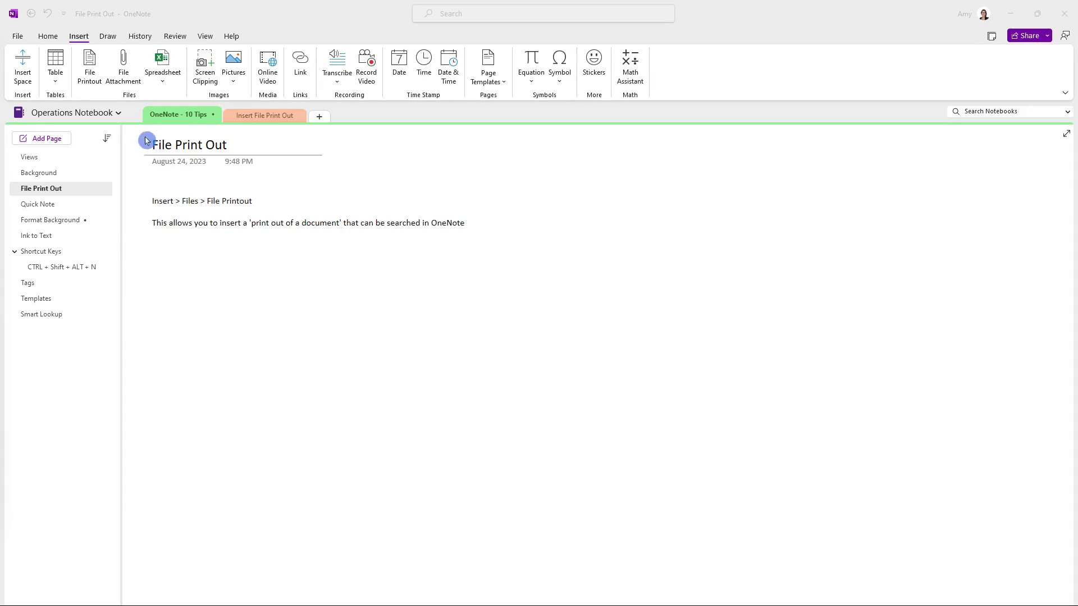
# Insert 'Puppy Training Manual - FINAL' as a File Printout on the File Print Out page
pyautogui.click(91, 69)
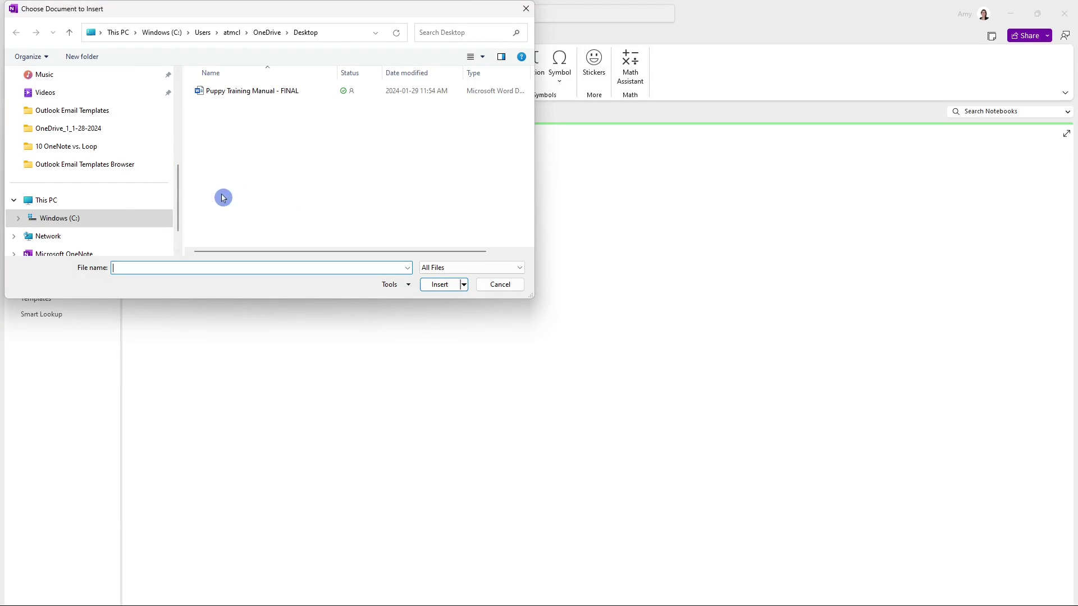
pyautogui.click(283, 97)
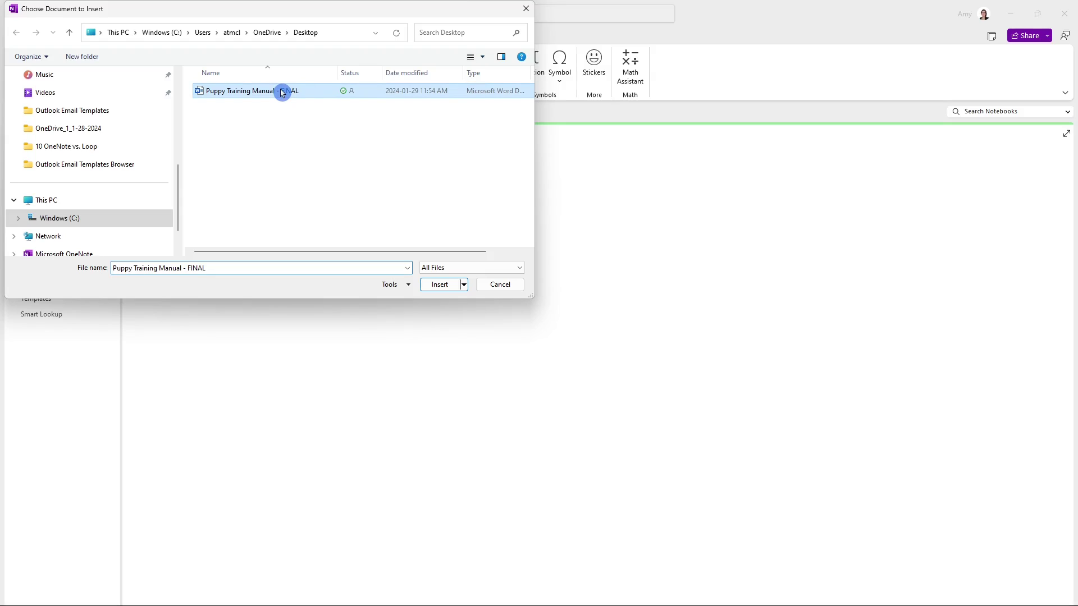
pyautogui.click(445, 285)
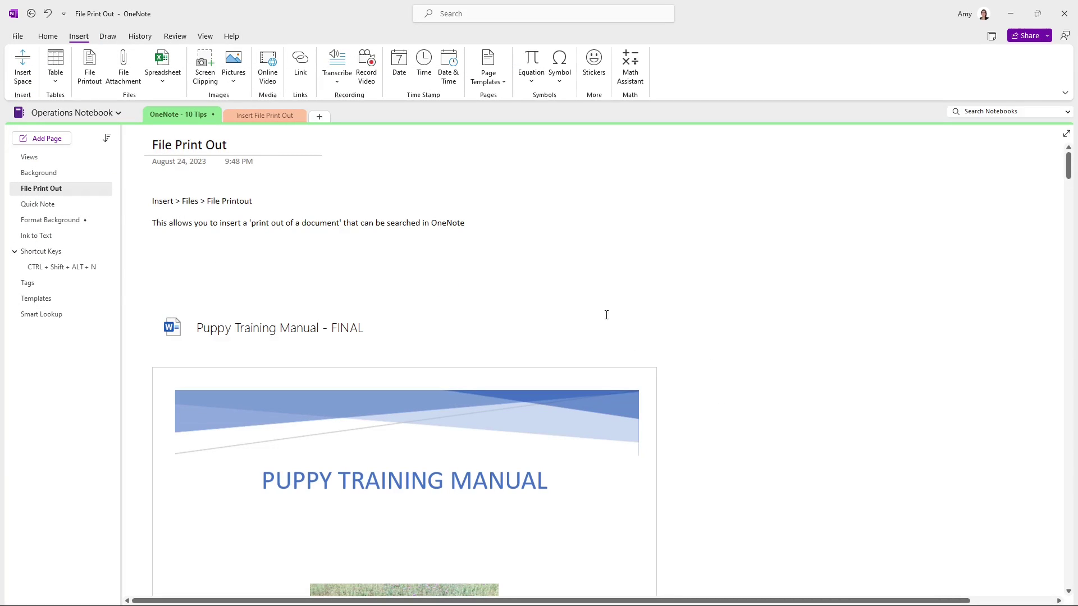
# Scroll the printout, then search only this page for 'soun' and step through three matches
pyautogui.scroll(-5, 719, 496)
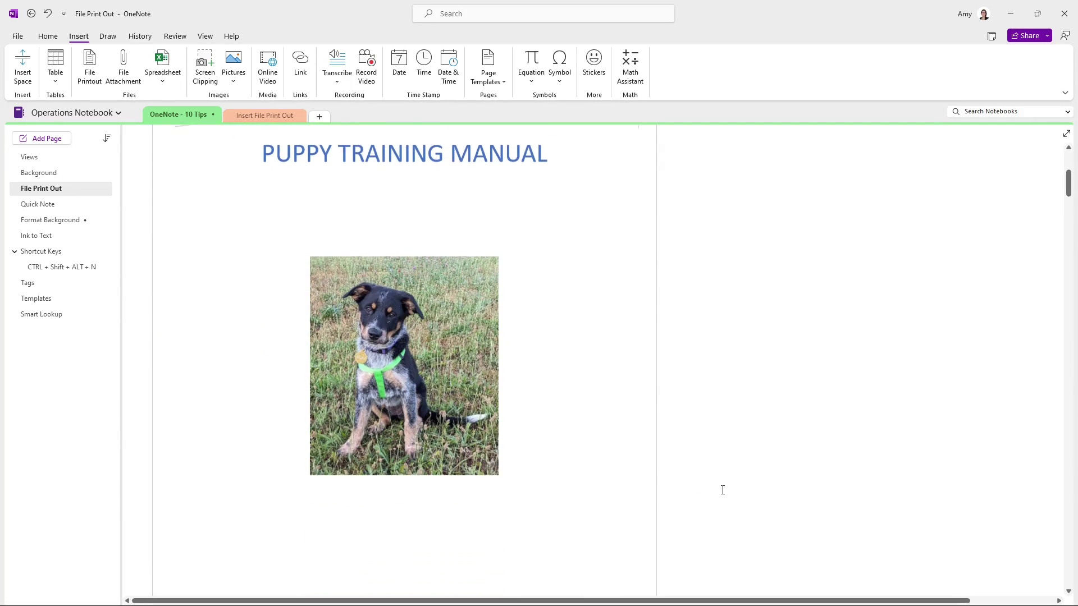
pyautogui.scroll(-9, 723, 491)
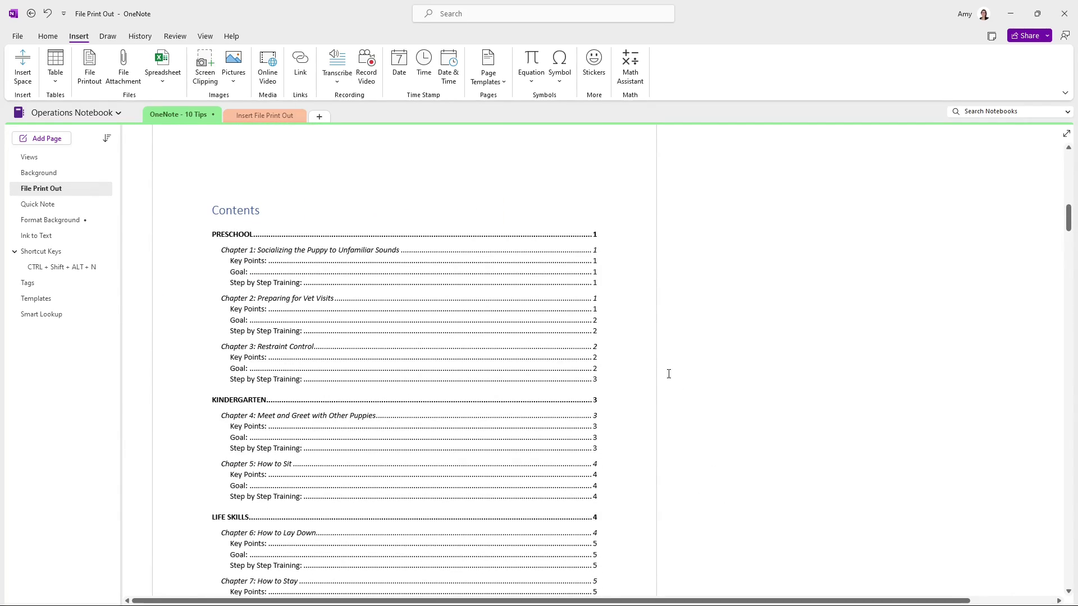
pyautogui.scroll(-9, 668, 374)
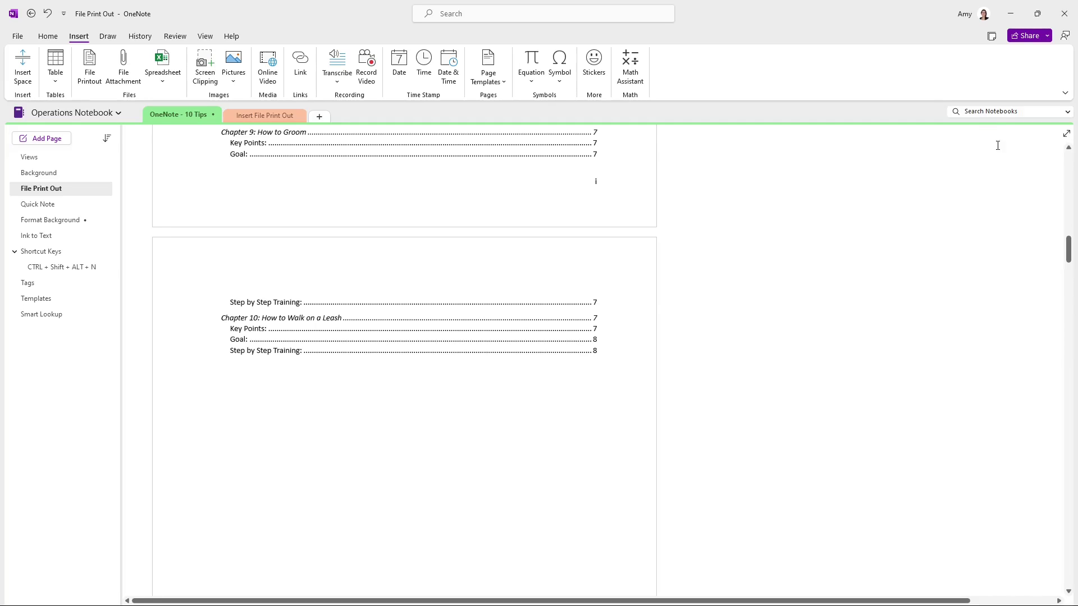
pyautogui.click(993, 113)
pyautogui.click(941, 130)
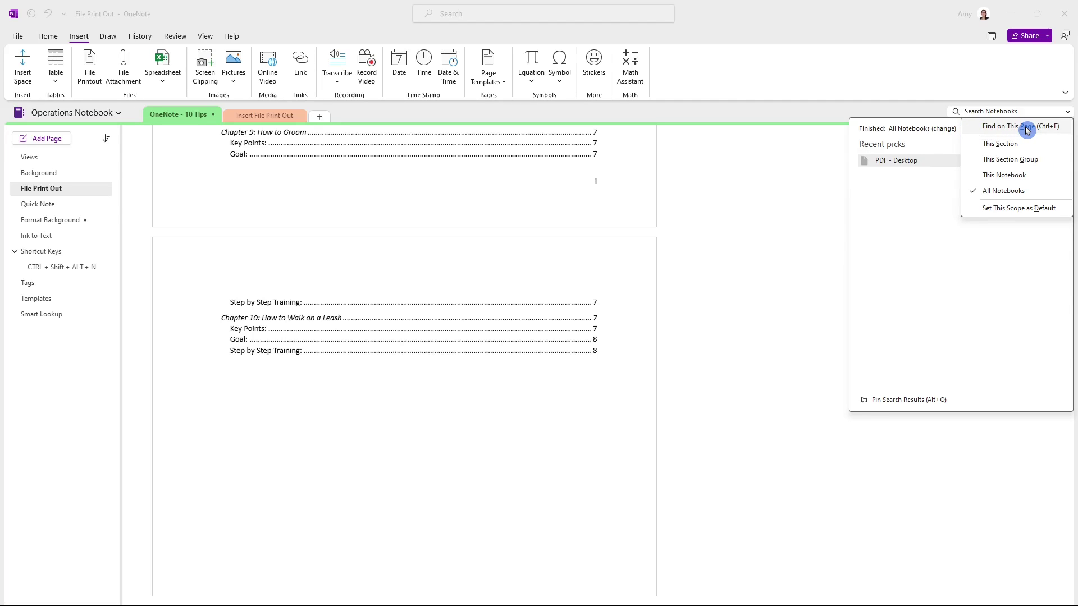
pyautogui.click(1027, 130)
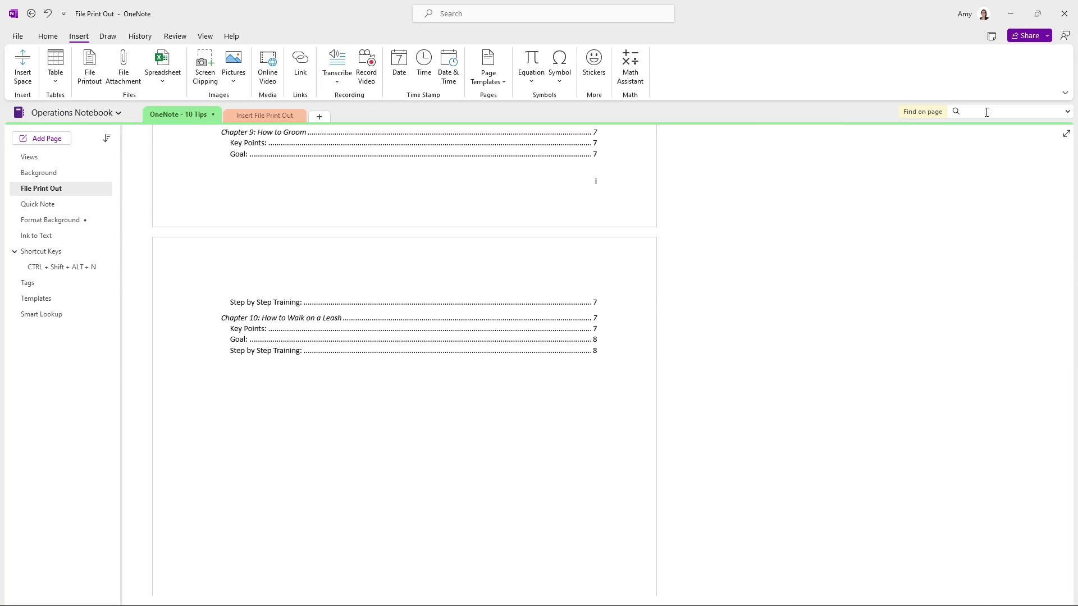
pyautogui.write('sound')
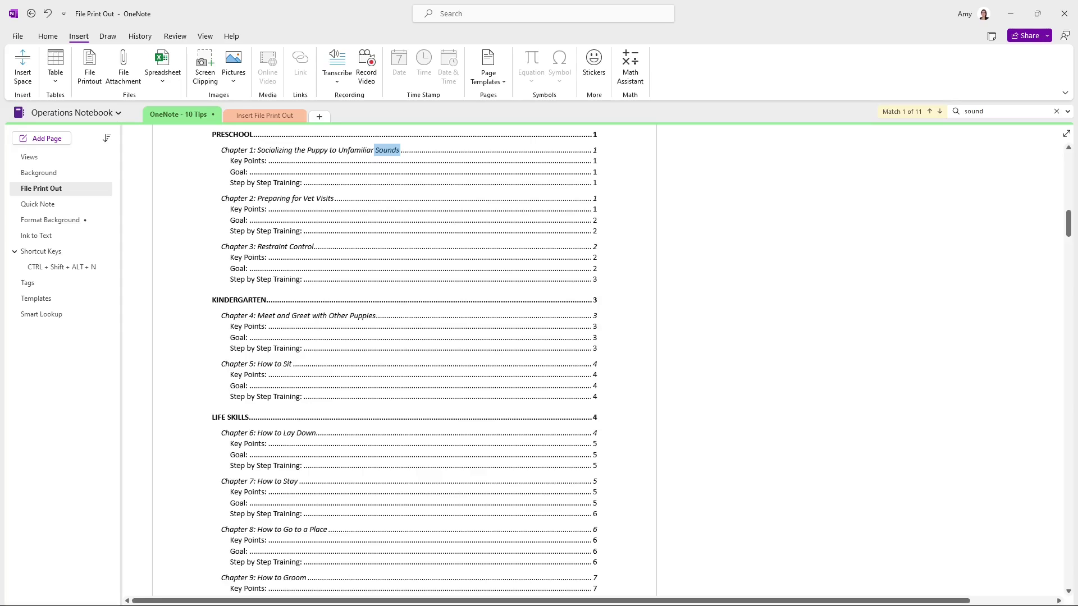
pyautogui.press('Return')
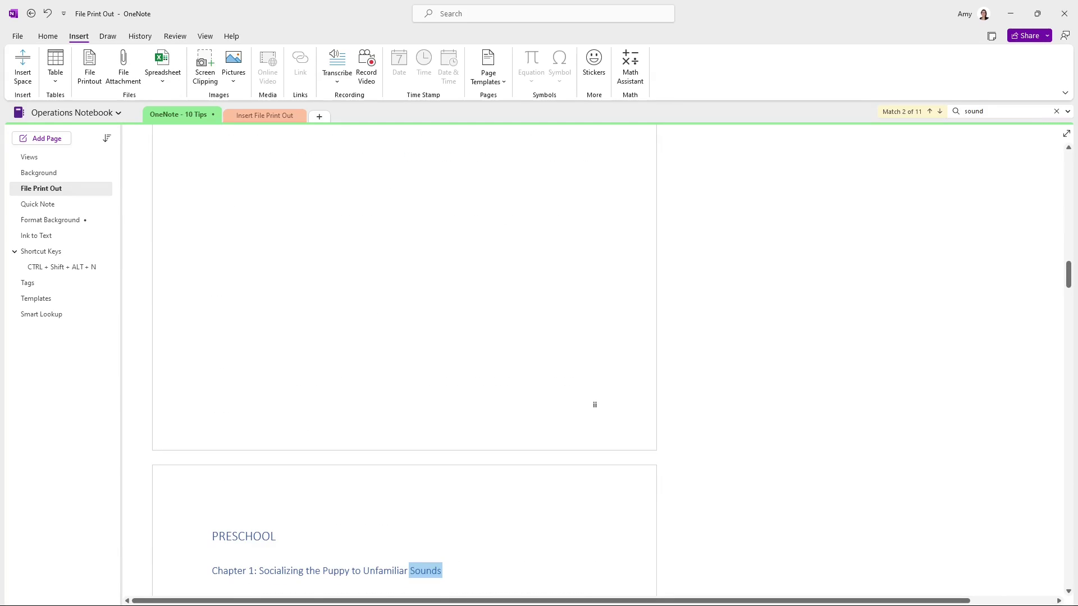
pyautogui.press('Return')
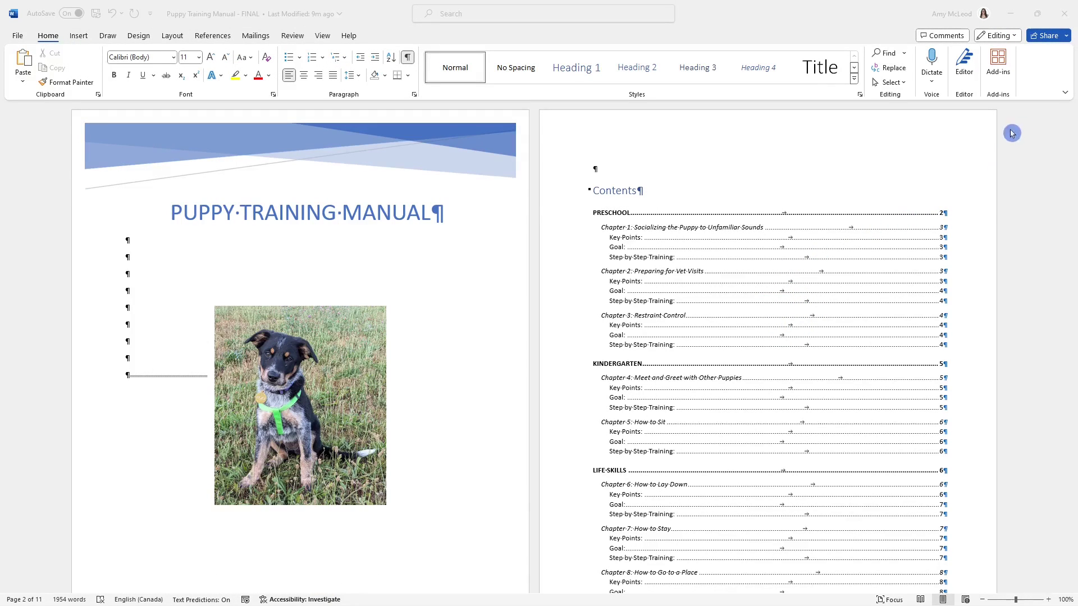
# Copy a sharing link to the 'Puppy Training Manual - FINAL' Word document from Share
pyautogui.click(1067, 38)
pyautogui.click(1067, 38)
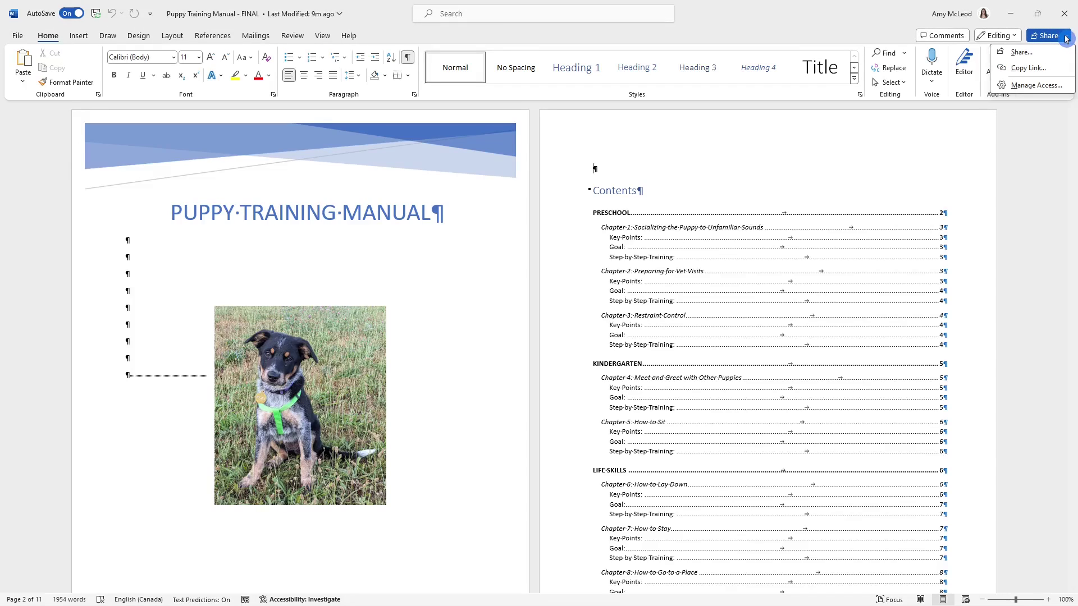
pyautogui.click(1035, 68)
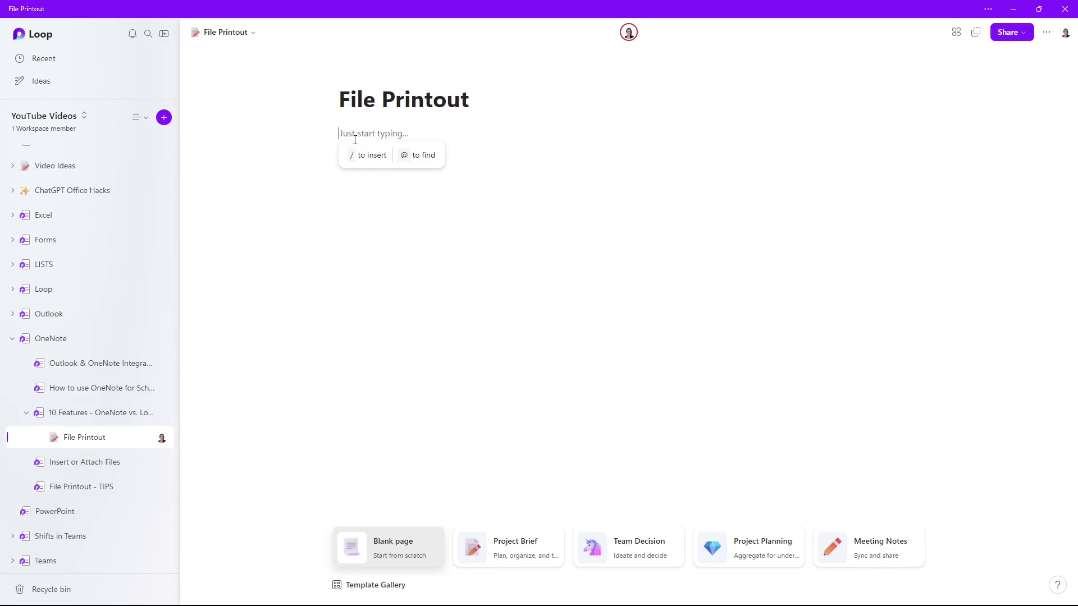
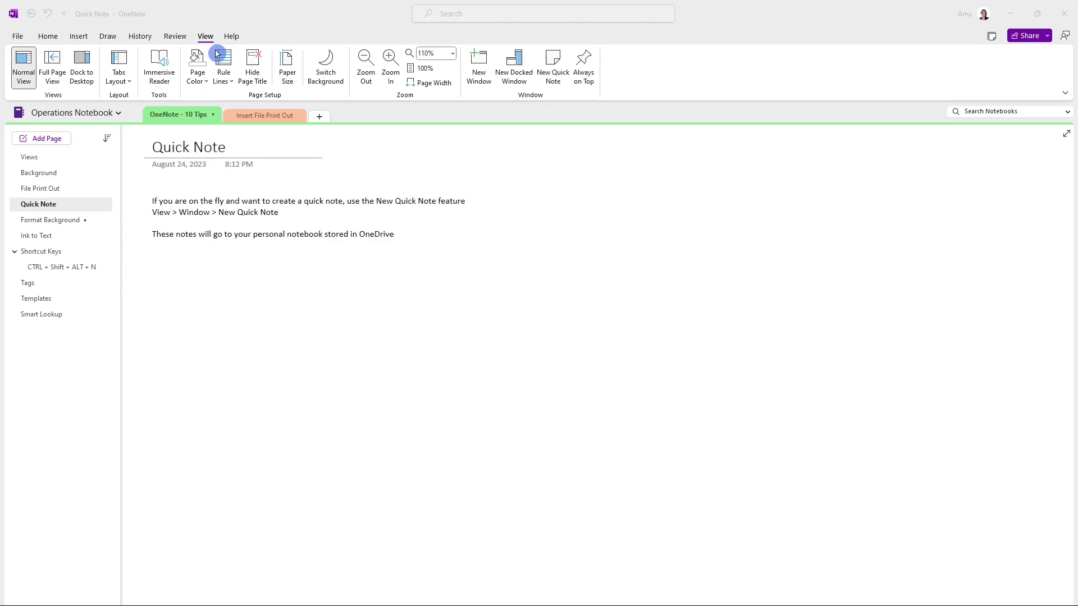
# Create a 'Thumbs Up' quick note, then switch to the personal OneDrive notebook's Quick Notes
pyautogui.click(558, 66)
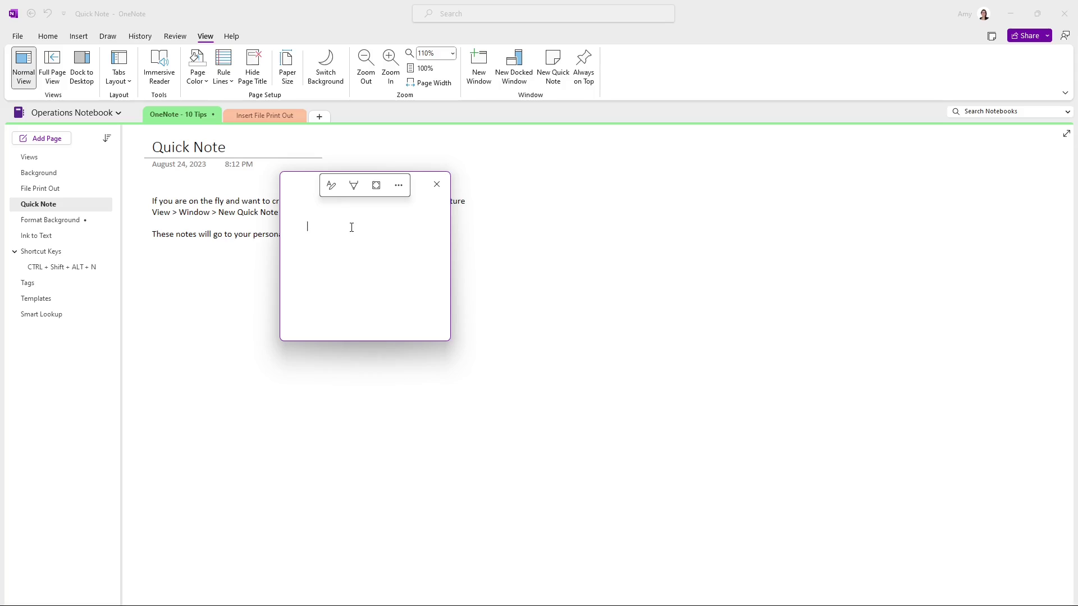
pyautogui.write('Thumbs Up')
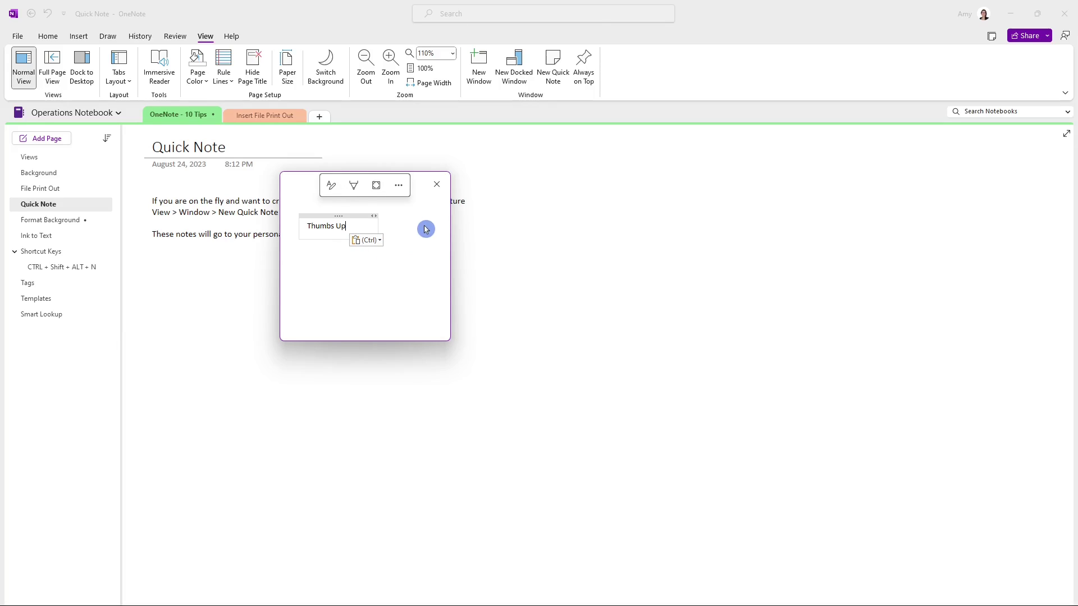
pyautogui.click(442, 193)
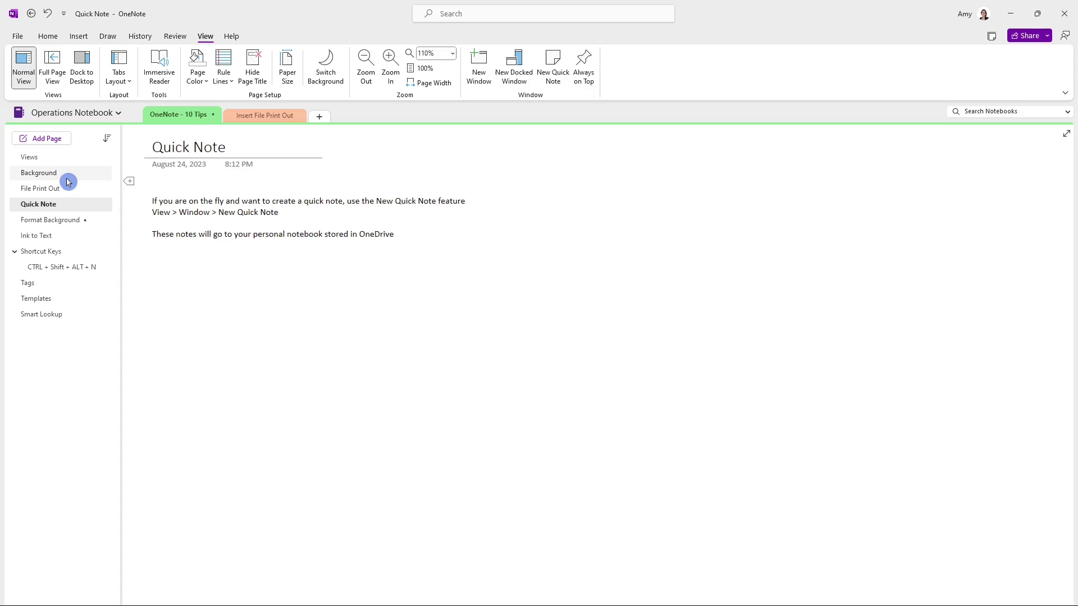
pyautogui.click(115, 115)
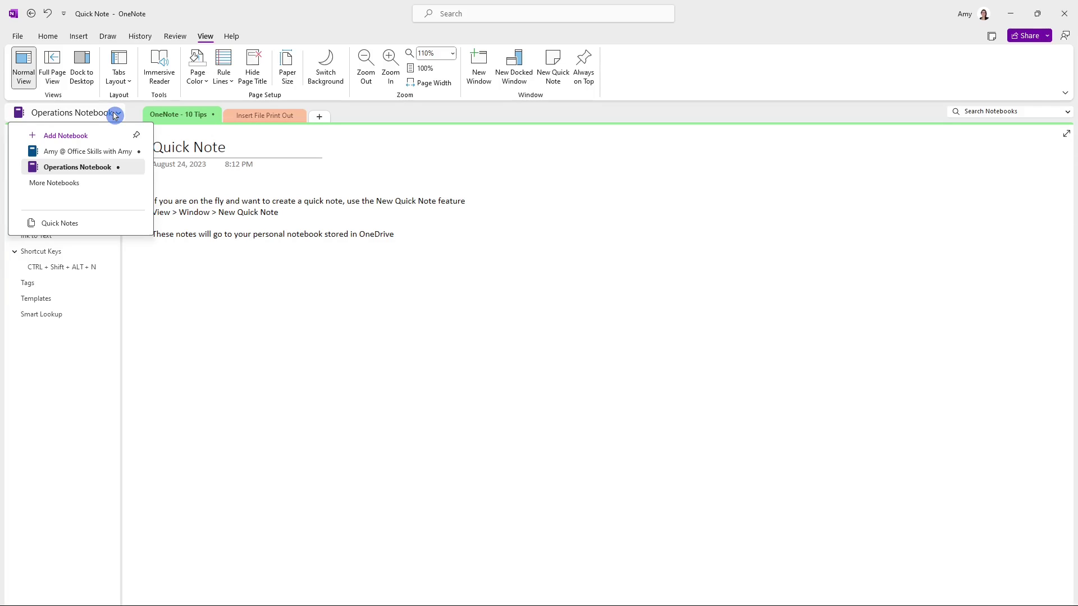
pyautogui.click(91, 154)
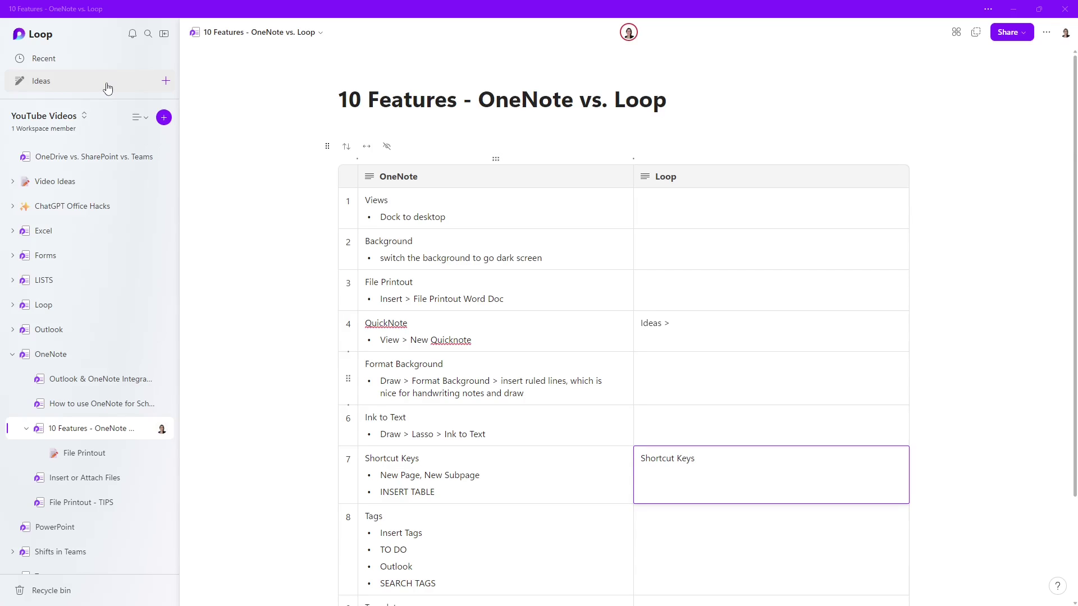
# Create a new Ideas page titled 'Comment' and add it to the YouTube Videos workspace
pyautogui.click(167, 82)
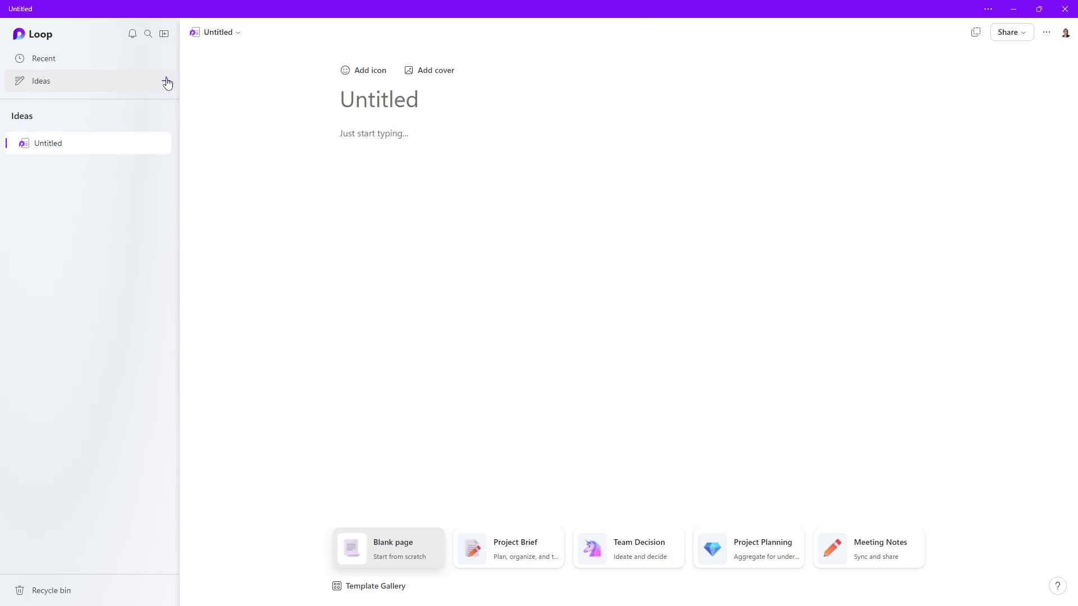
pyautogui.write('Comment')
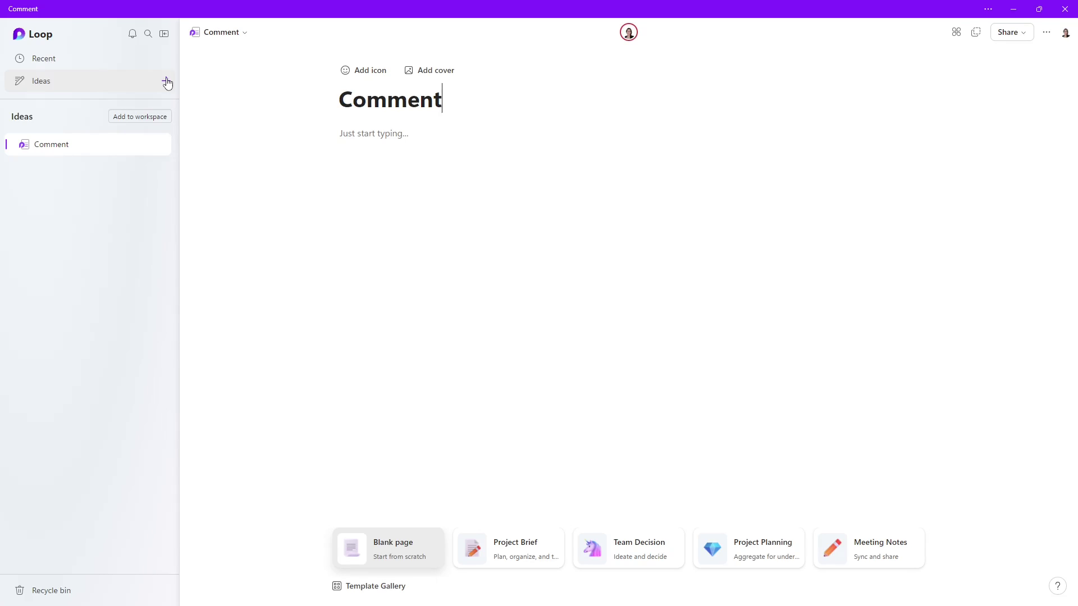
pyautogui.click(135, 171)
pyautogui.click(175, 154)
pyautogui.click(142, 117)
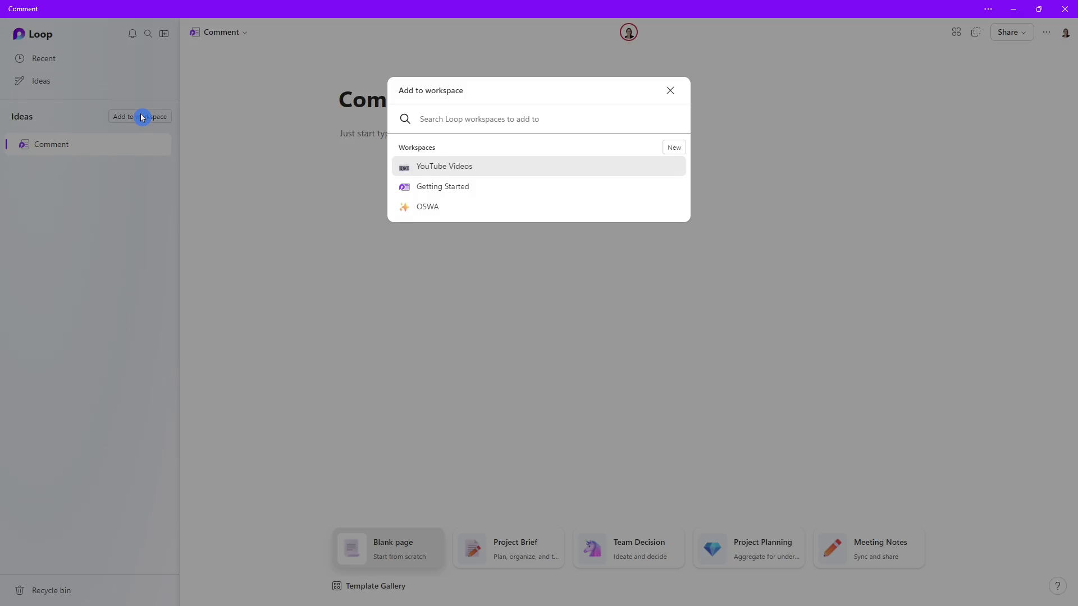
pyautogui.click(479, 169)
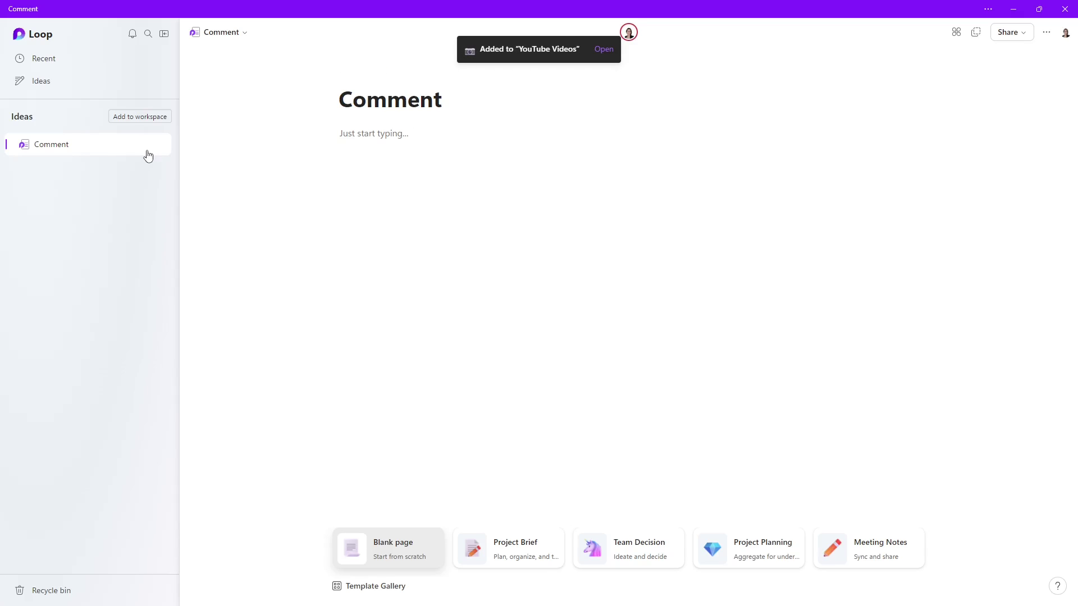
# Nest the Comment page under '10 Features - OneNote vs. Loop' in YouTube Videos
pyautogui.click(41, 82)
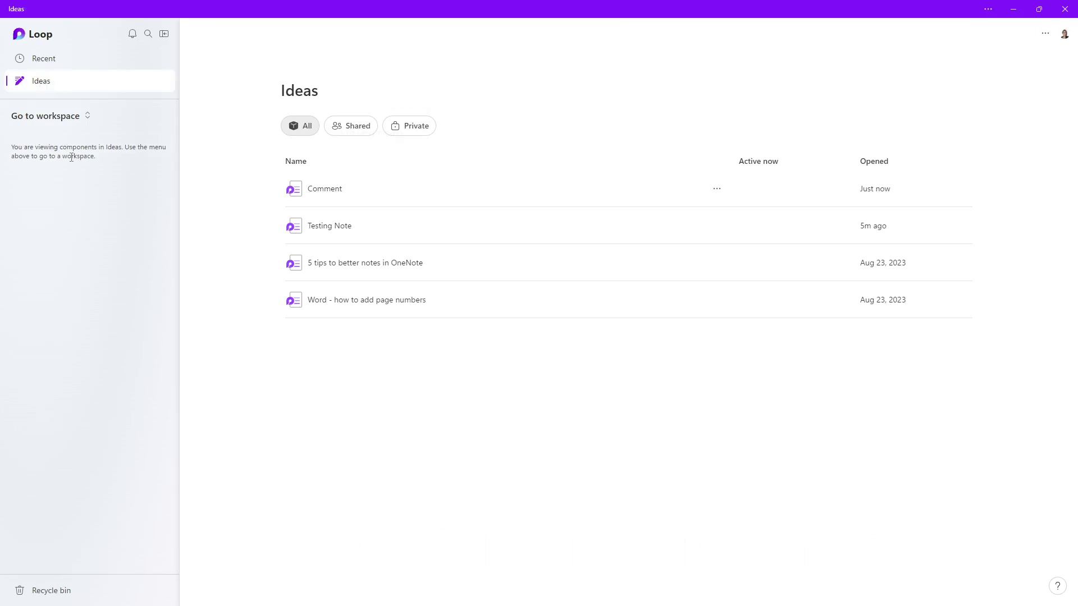
pyautogui.click(88, 119)
pyautogui.click(82, 151)
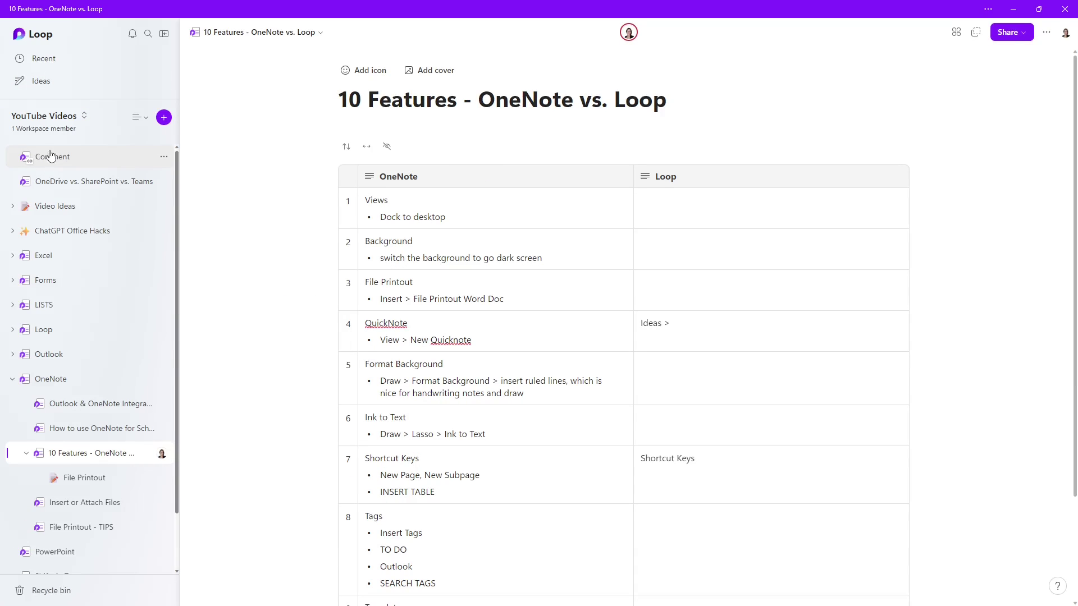
pyautogui.moveTo(73, 163); pyautogui.dragTo(63, 470)
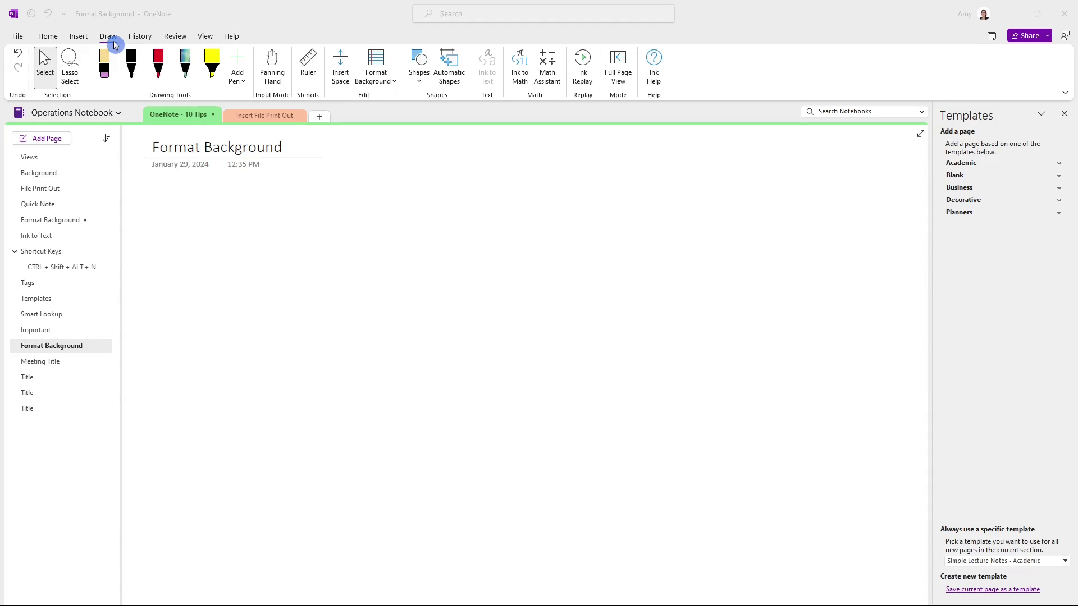
# Apply Wide Ruled rule lines with a red margin line to the Format Background page
pyautogui.click(393, 83)
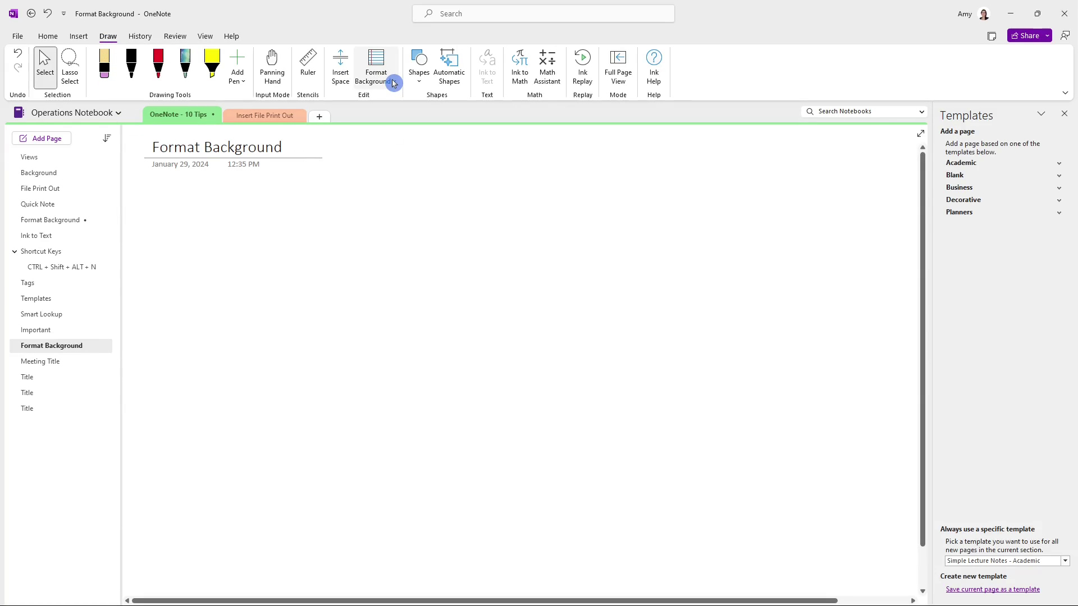
pyautogui.click(393, 83)
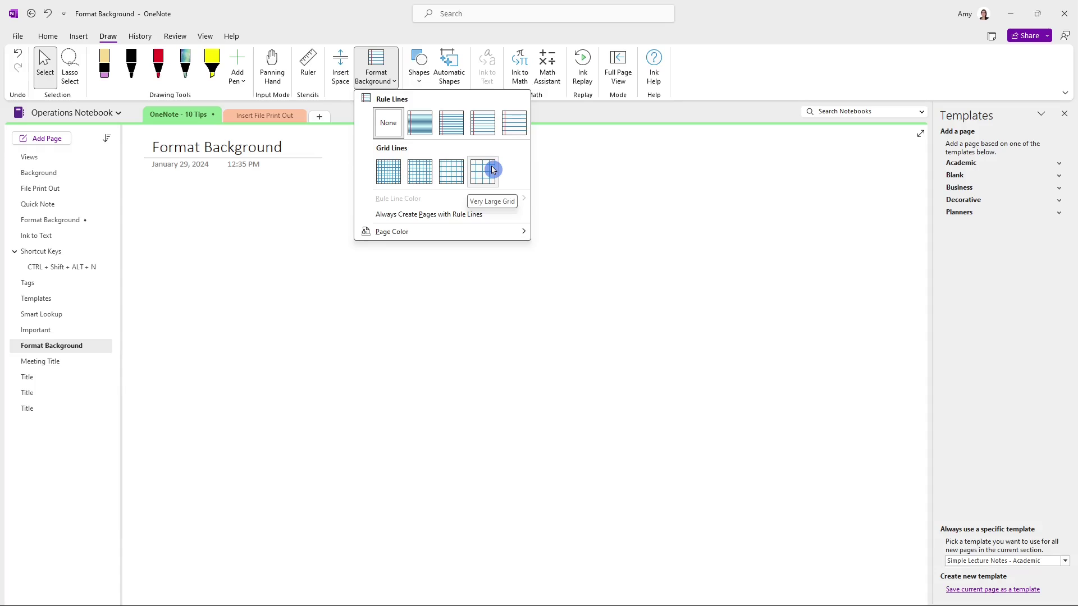
pyautogui.click(518, 131)
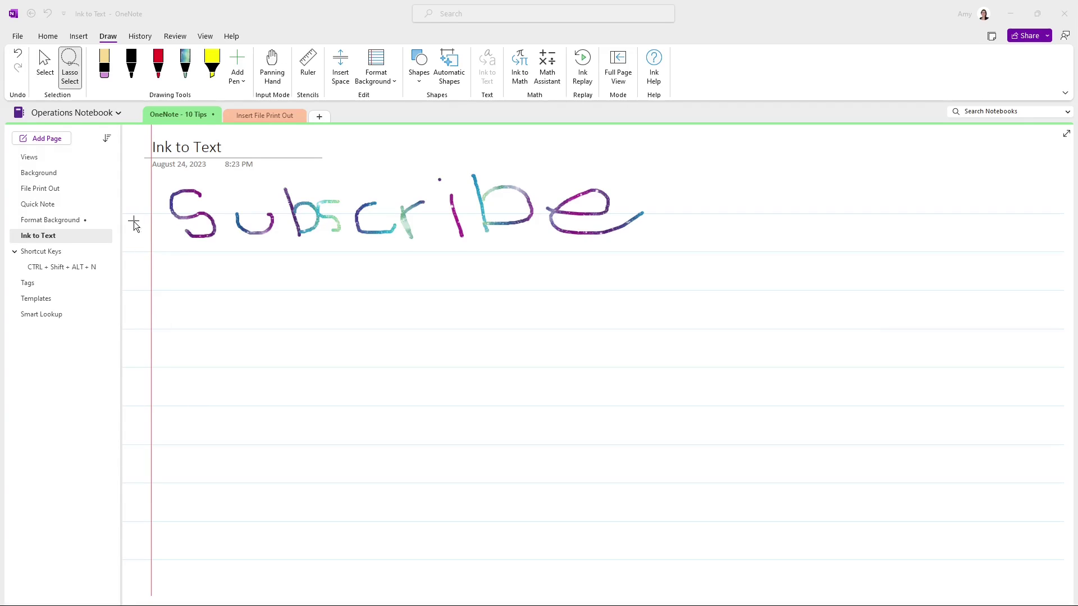
# Lasso-select the handwritten Subscribe and convert it to typed text with Ink to Text
pyautogui.click(107, 39)
pyautogui.click(69, 67)
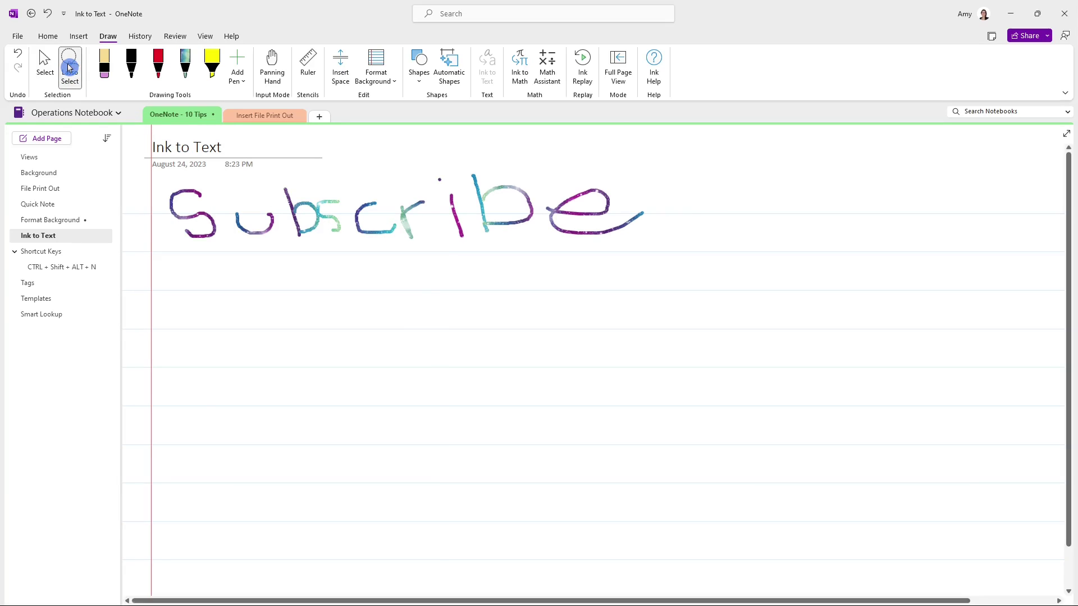
pyautogui.click(98, 135)
pyautogui.moveTo(163, 262)
pyautogui.mouseDown()
pyautogui.moveTo(334, 303)
pyautogui.moveTo(650, 260)
pyautogui.moveTo(657, 183)
pyautogui.moveTo(545, 164)
pyautogui.moveTo(158, 192)
pyautogui.mouseUp()
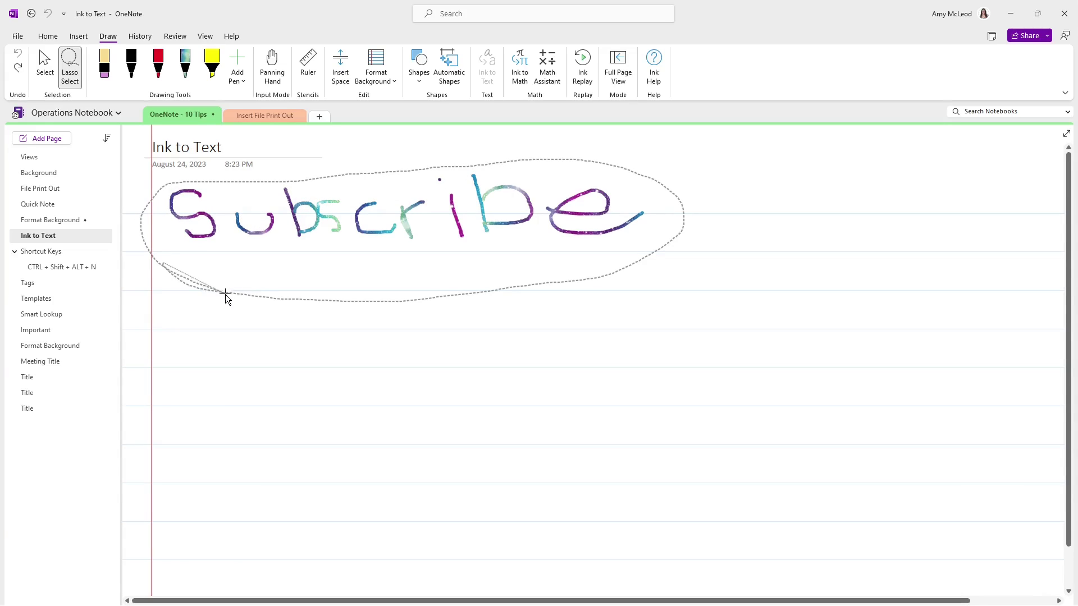
pyautogui.moveTo(225, 294)
pyautogui.mouseDown()
pyautogui.moveTo(421, 305)
pyautogui.moveTo(635, 265)
pyautogui.mouseUp()
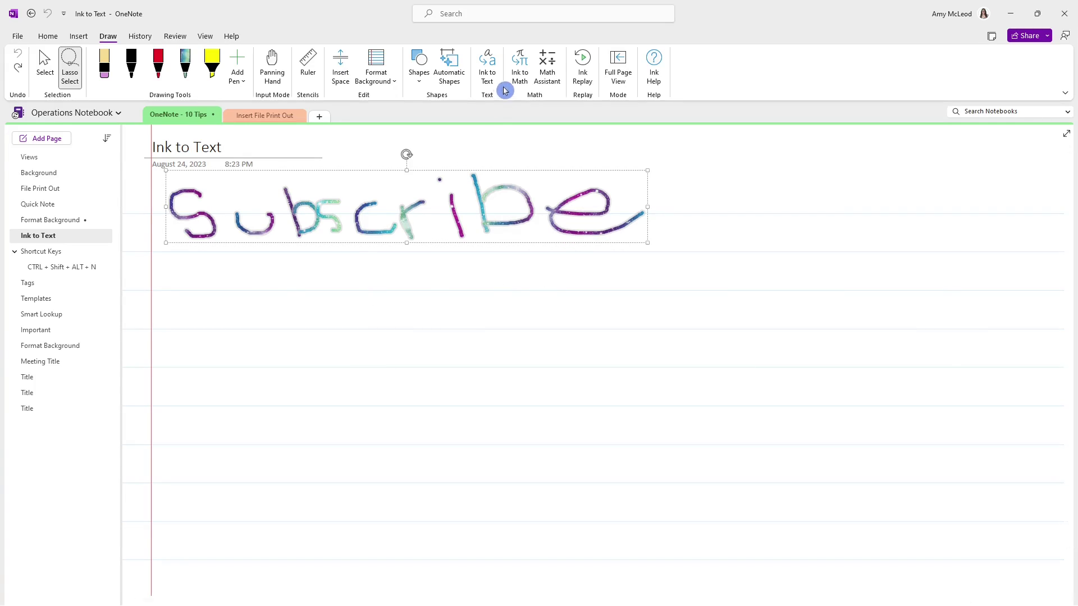
pyautogui.click(492, 65)
pyautogui.click(488, 62)
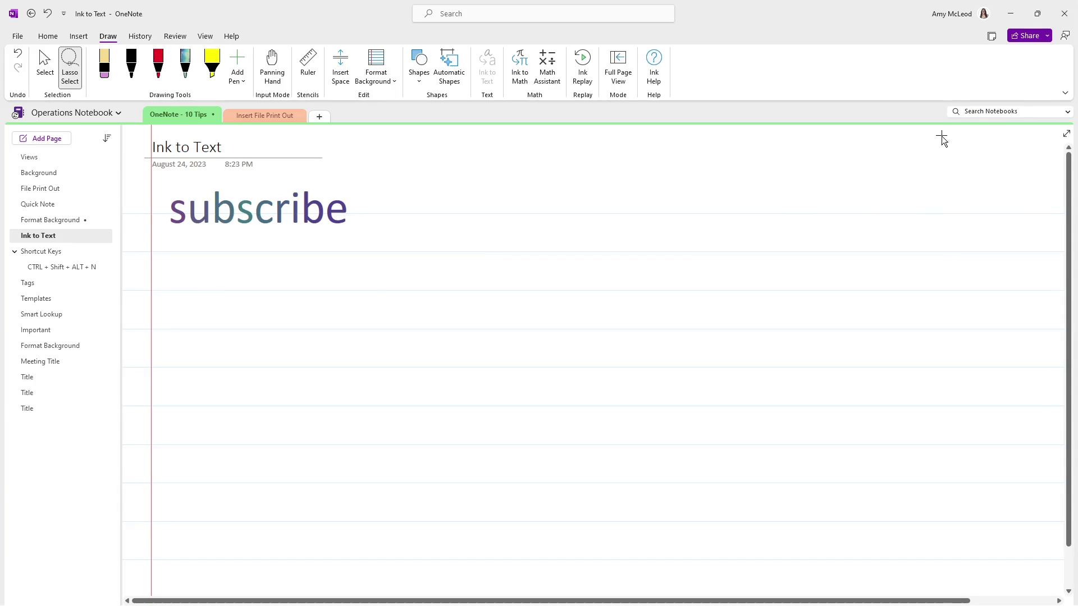
# Search all notebooks for 'subscribe', then dismiss the search results
pyautogui.click(980, 113)
pyautogui.write('subscribe')
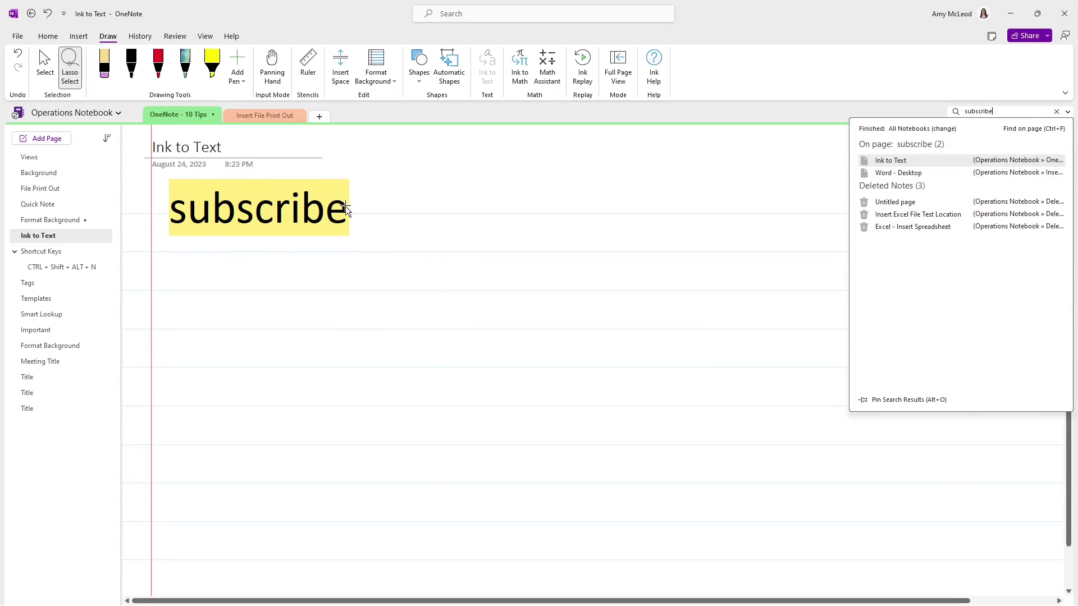
pyautogui.click(104, 424)
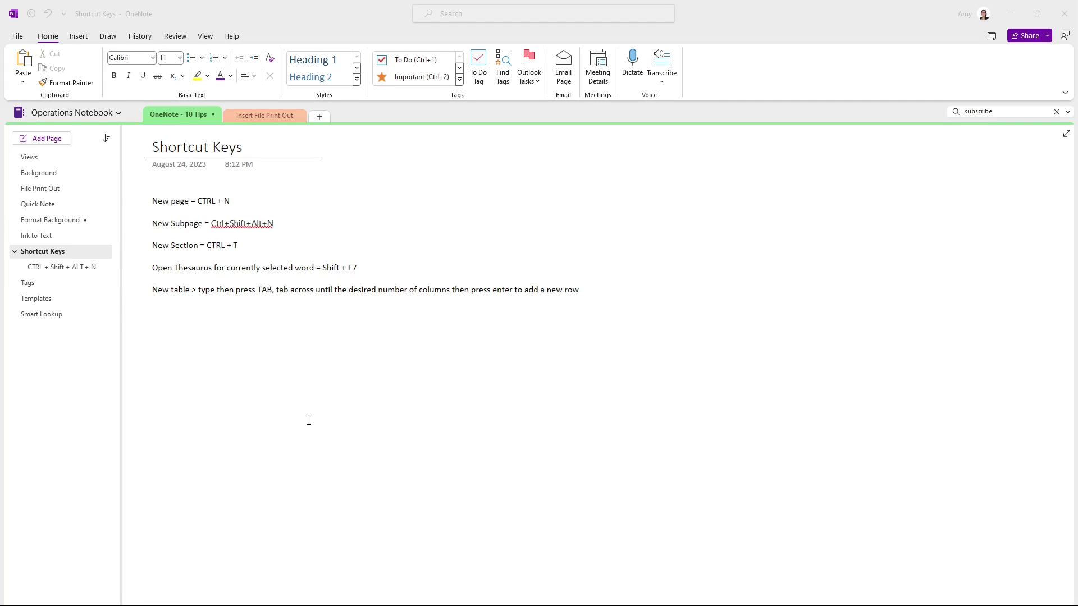
# Below the notes, turn the word 'table' into a two-column table with a second row
pyautogui.click(172, 370)
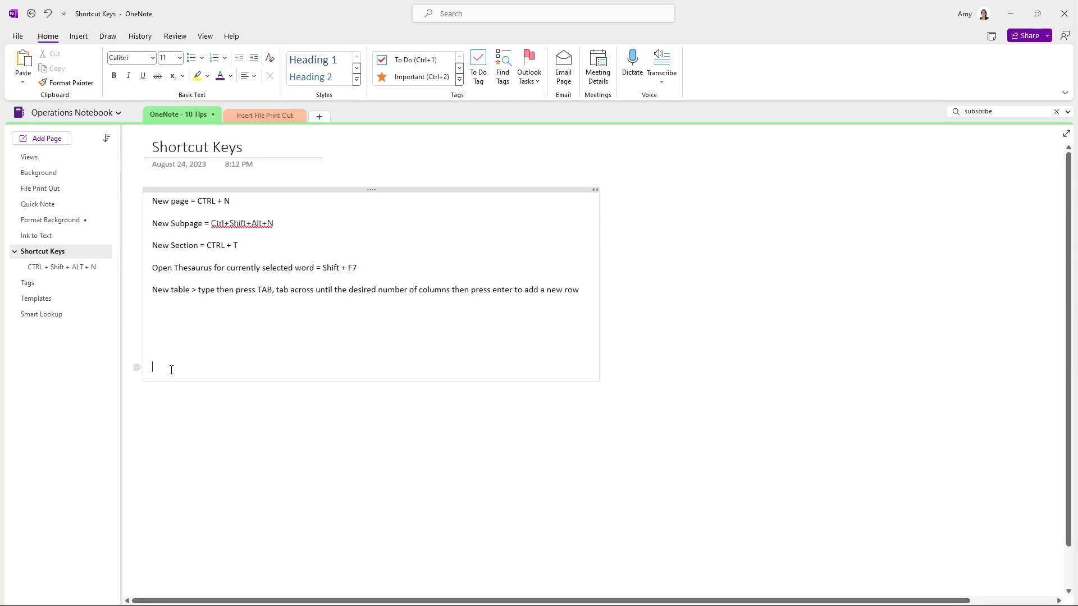
pyautogui.write('table')
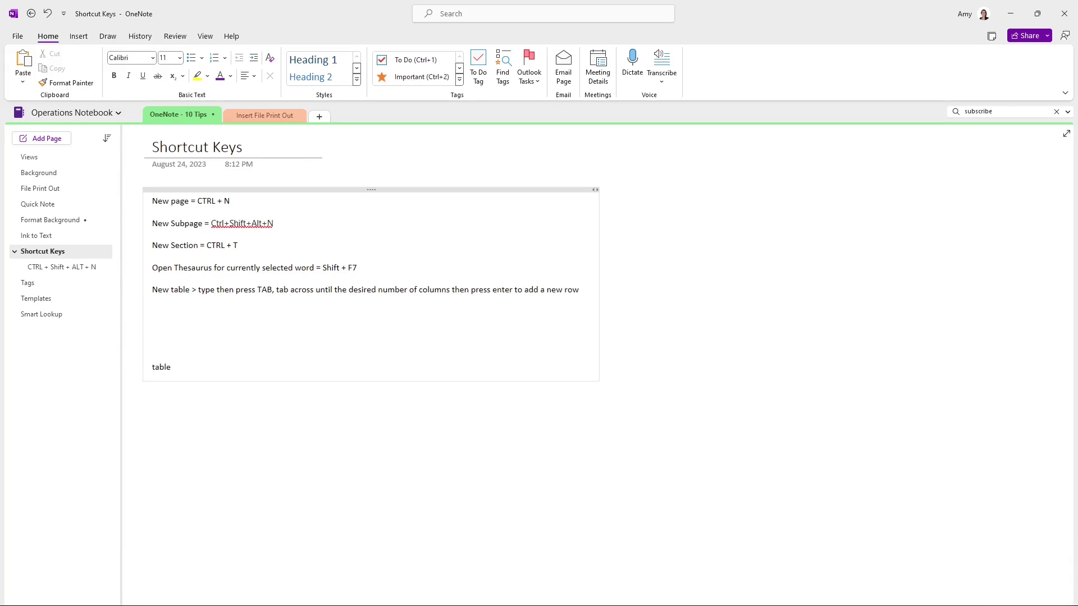
pyautogui.press('Tab')
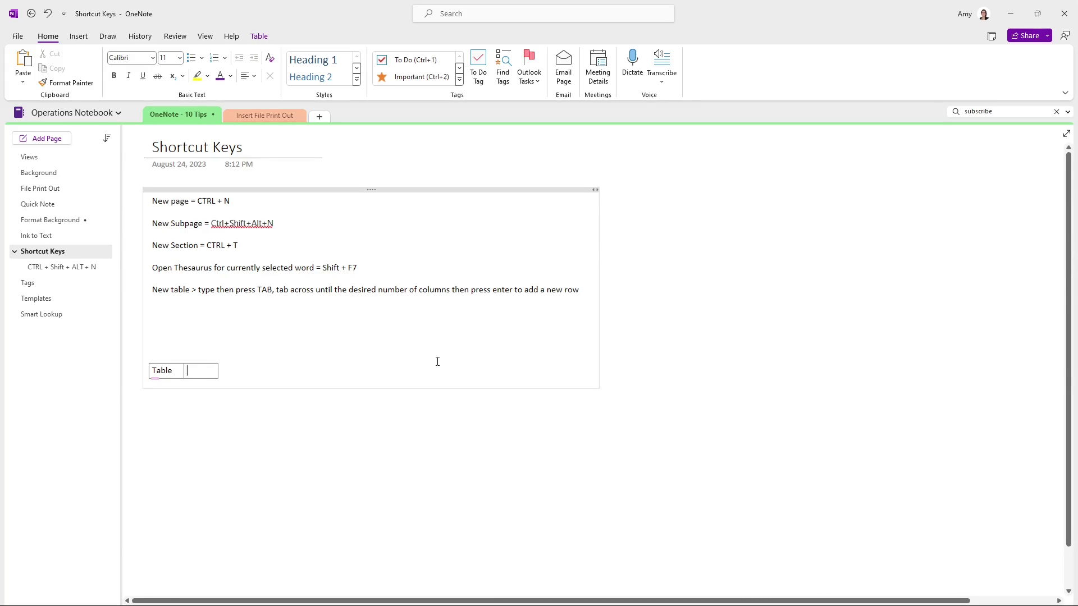
pyautogui.press('Tab')
pyautogui.press('Tab')
pyautogui.press('Return')
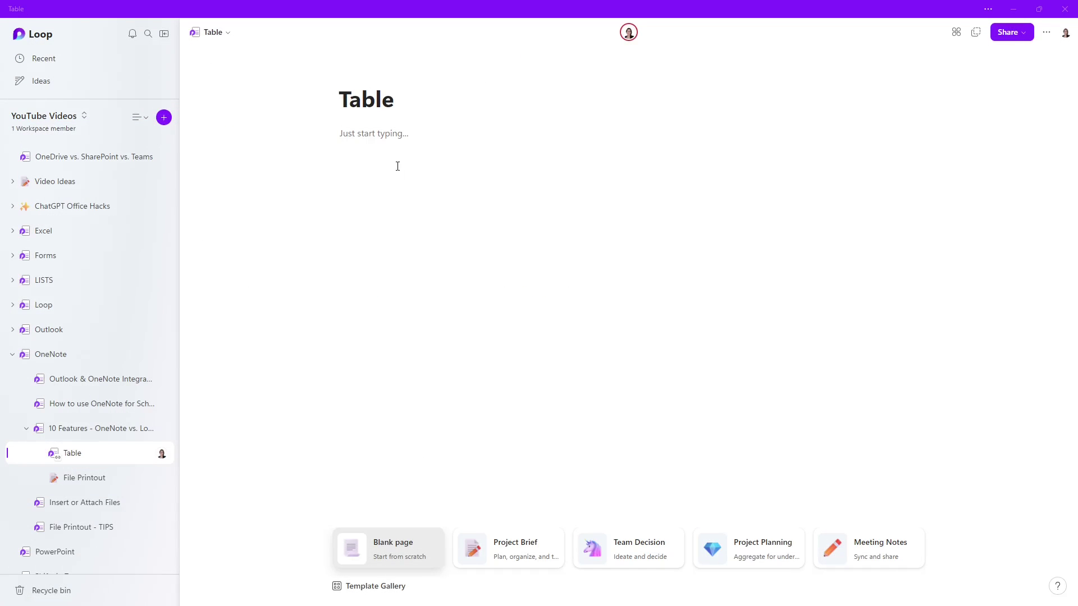
# Type / in the Loop Table page body to show the insertable elements menu
pyautogui.click(378, 136)
pyautogui.write('/')
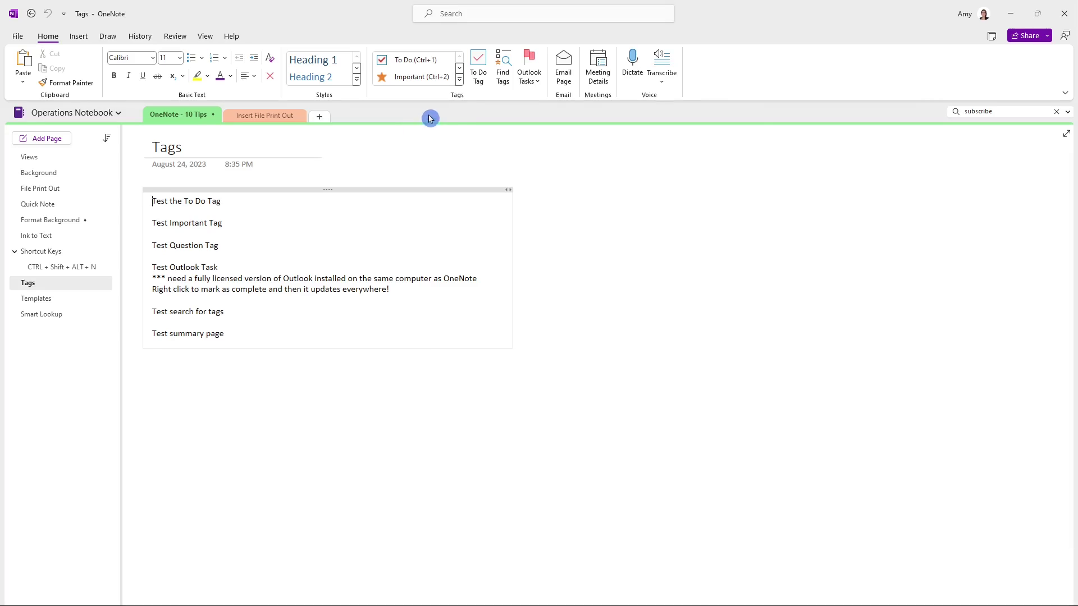
# Tag the test notes as To Do, Important and Question
pyautogui.click(460, 80)
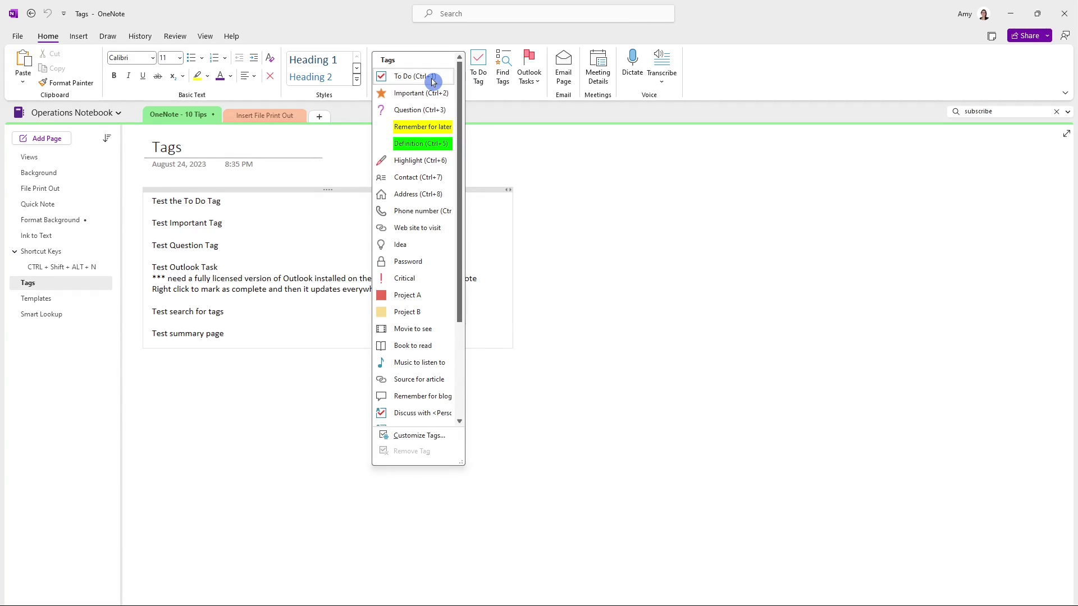
pyautogui.click(433, 82)
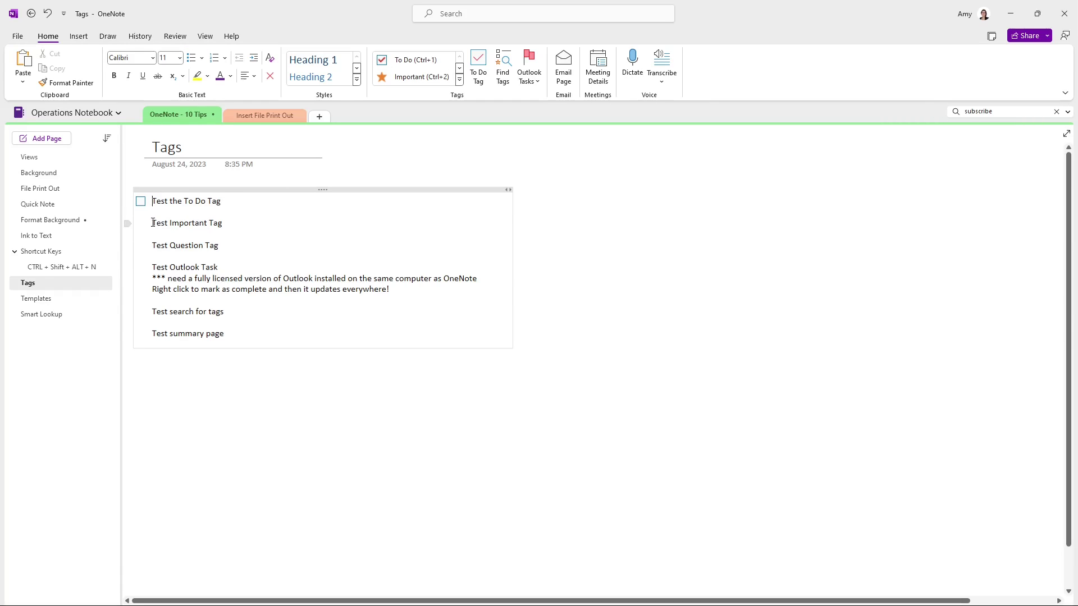
pyautogui.click(416, 79)
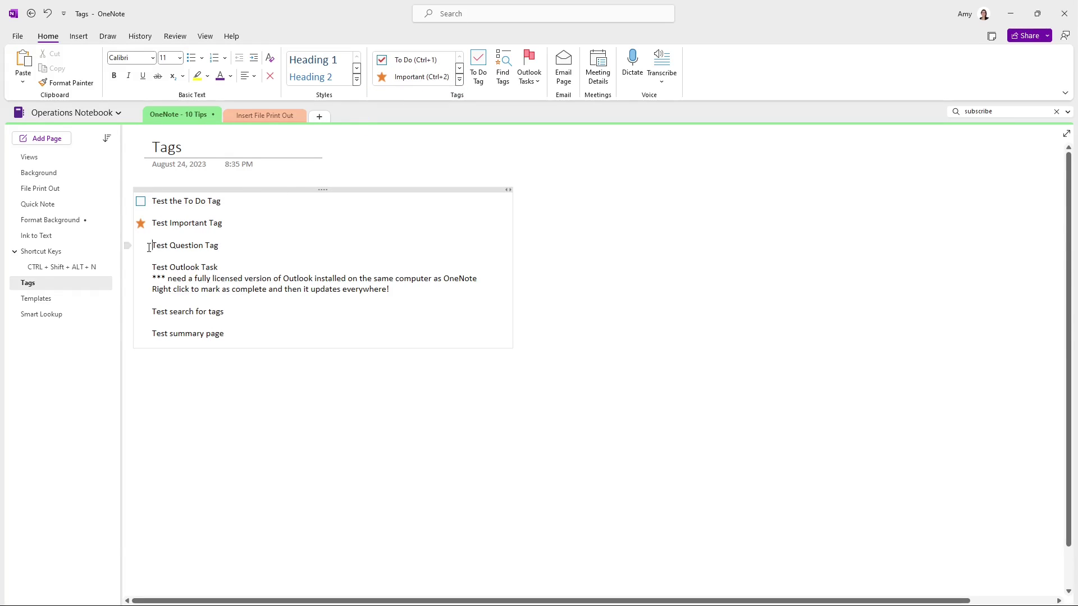
pyautogui.click(460, 79)
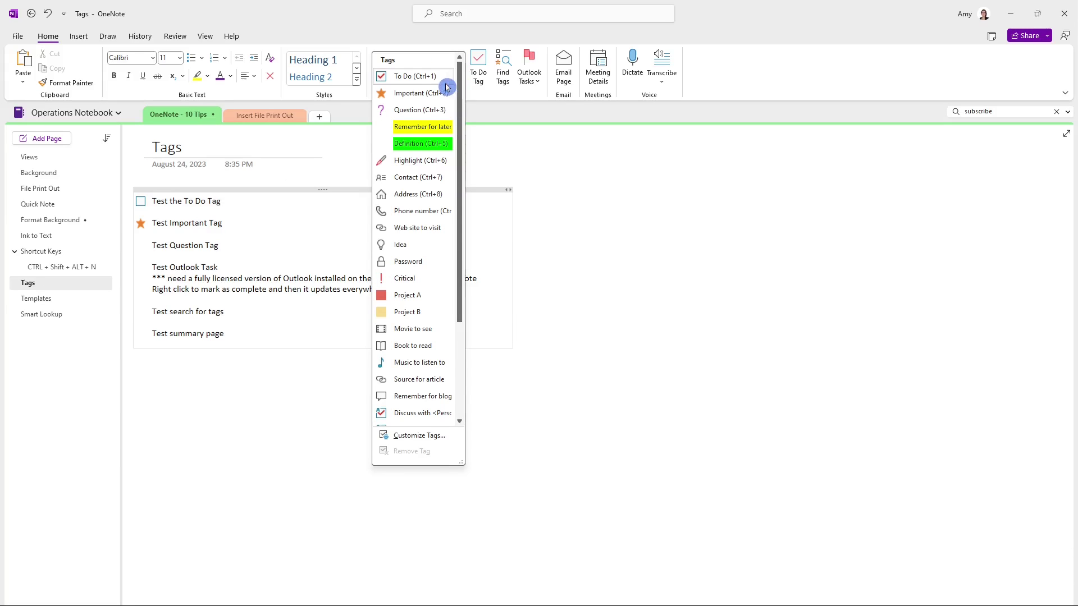
pyautogui.click(422, 109)
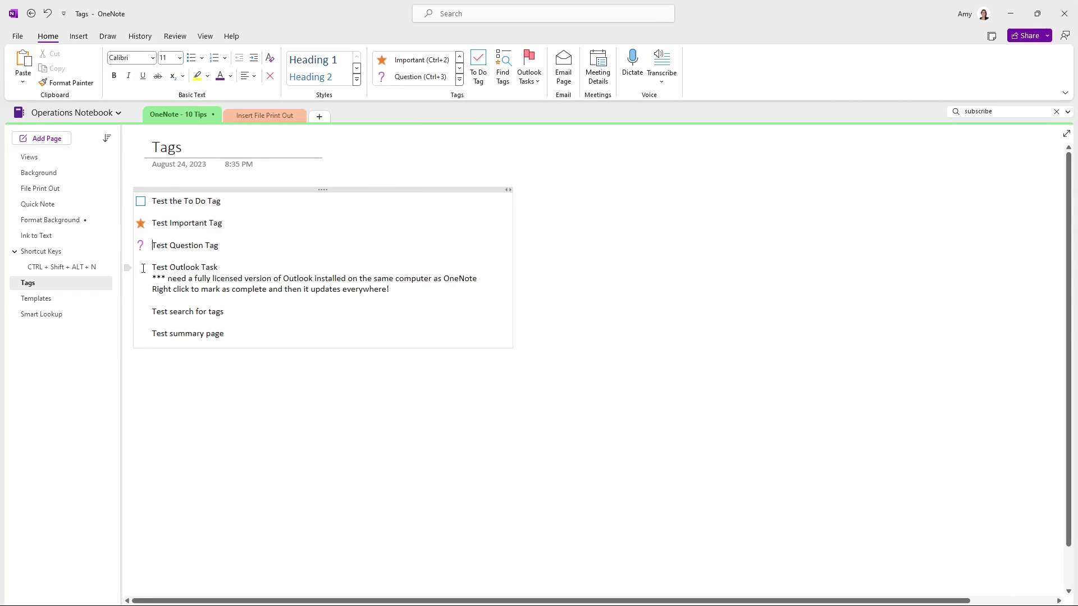
# Flag Test Outlook Task as due Today and list all tagged notes with Find Tags
pyautogui.click(529, 72)
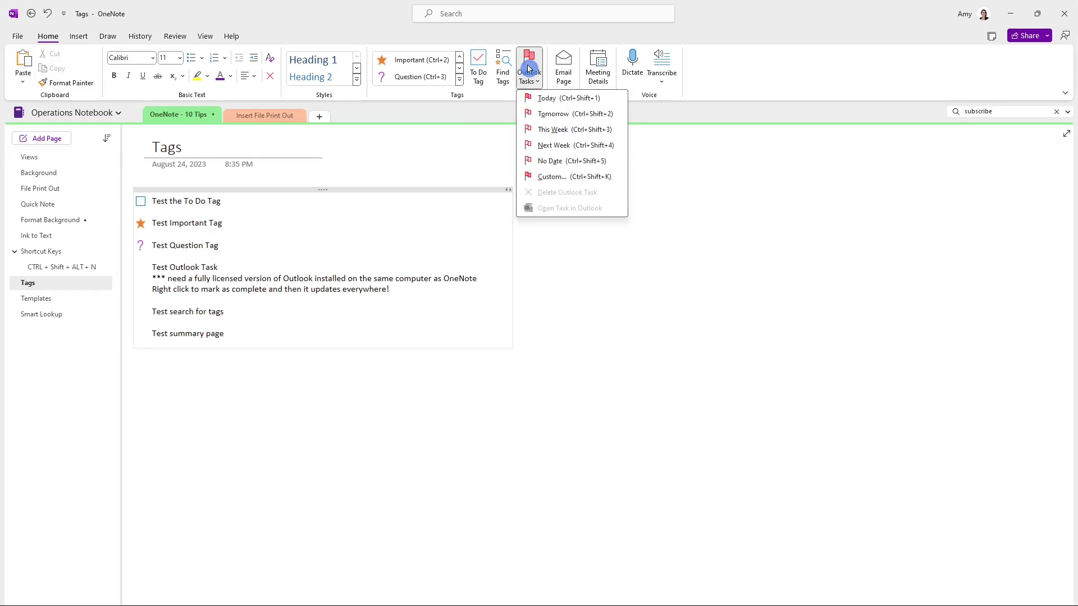
pyautogui.click(558, 97)
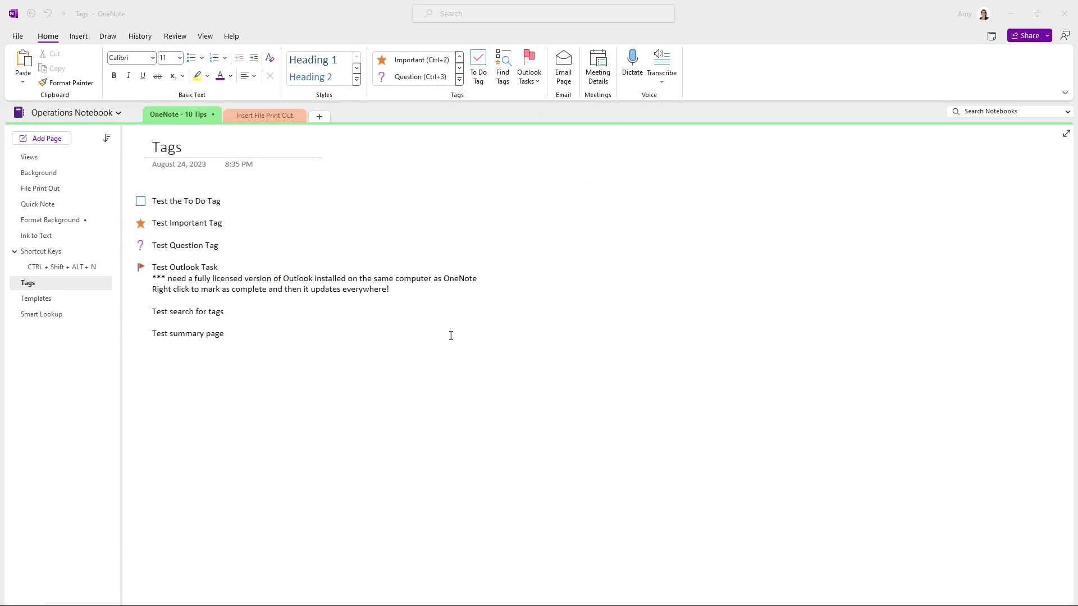
pyautogui.click(504, 65)
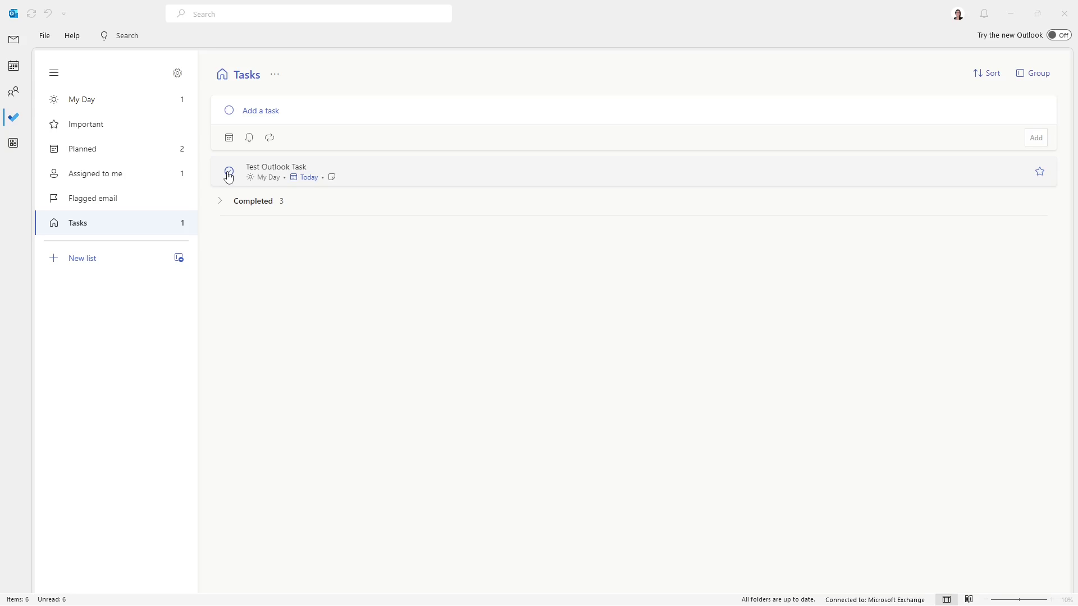
# Check the circle beside Test Outlook Task in Outlook's To Do Tasks list
pyautogui.click(229, 176)
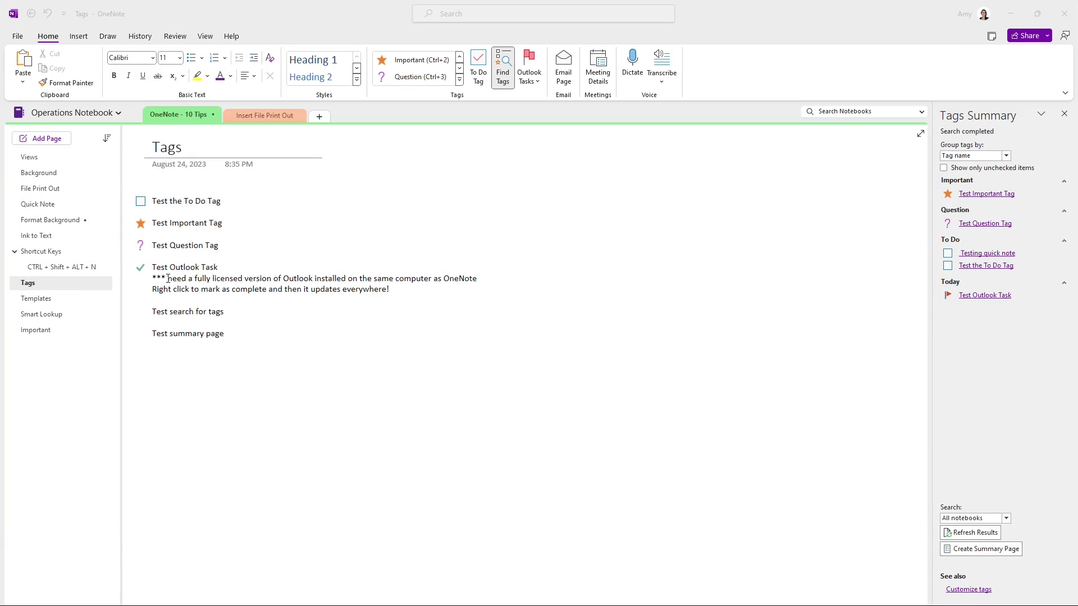
# Select the Test Outlook Task line on OneNote's Tags page to show its completed check
pyautogui.moveTo(225, 269); pyautogui.dragTo(151, 269)
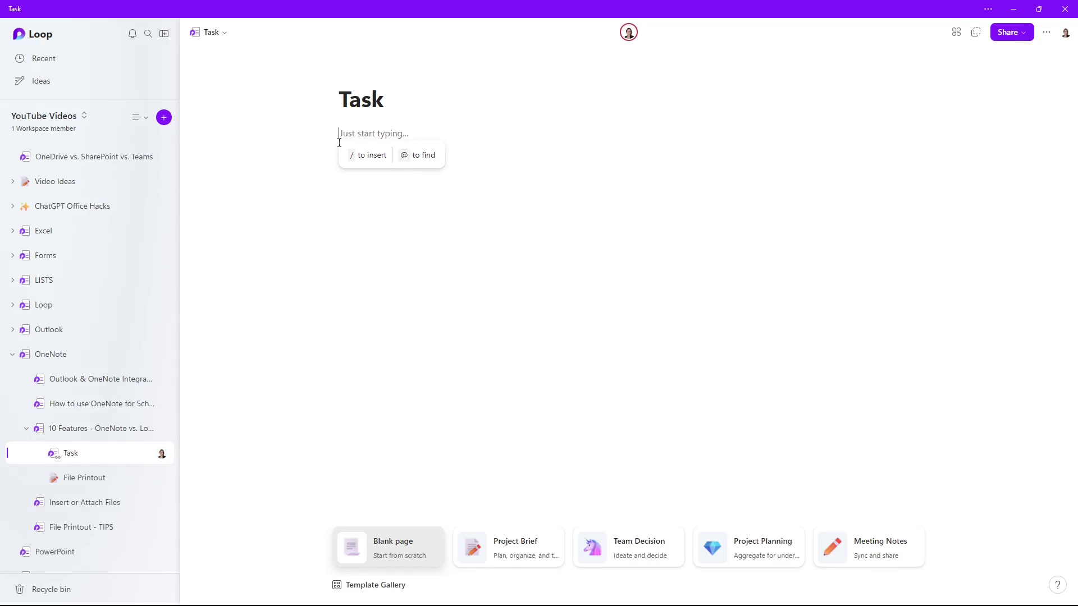
# Insert a task list via /task containing the task 'Test Loop Task'
pyautogui.write('/')
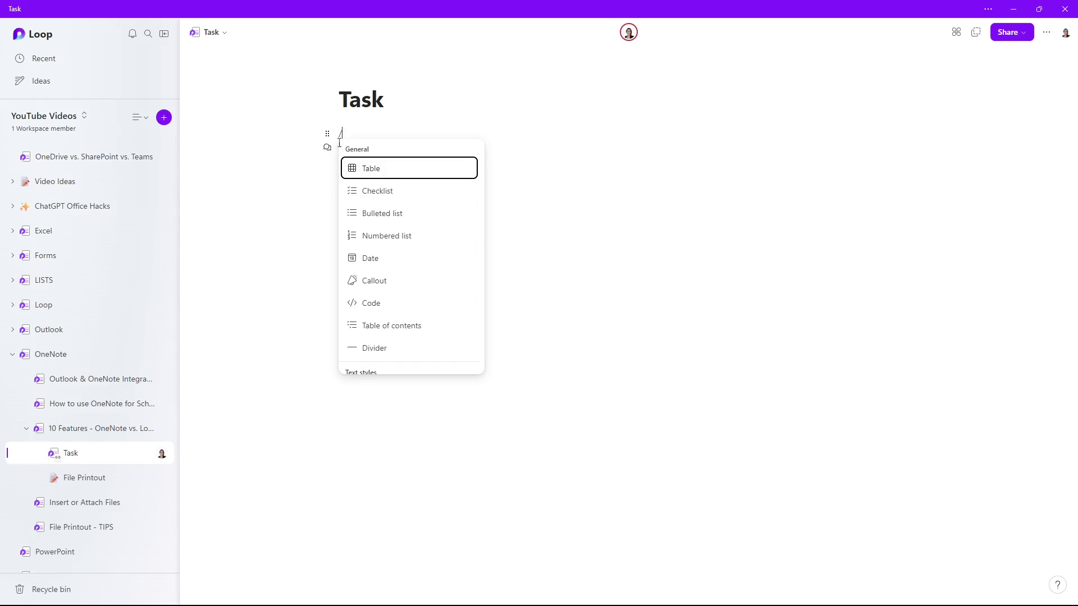
pyautogui.write('task')
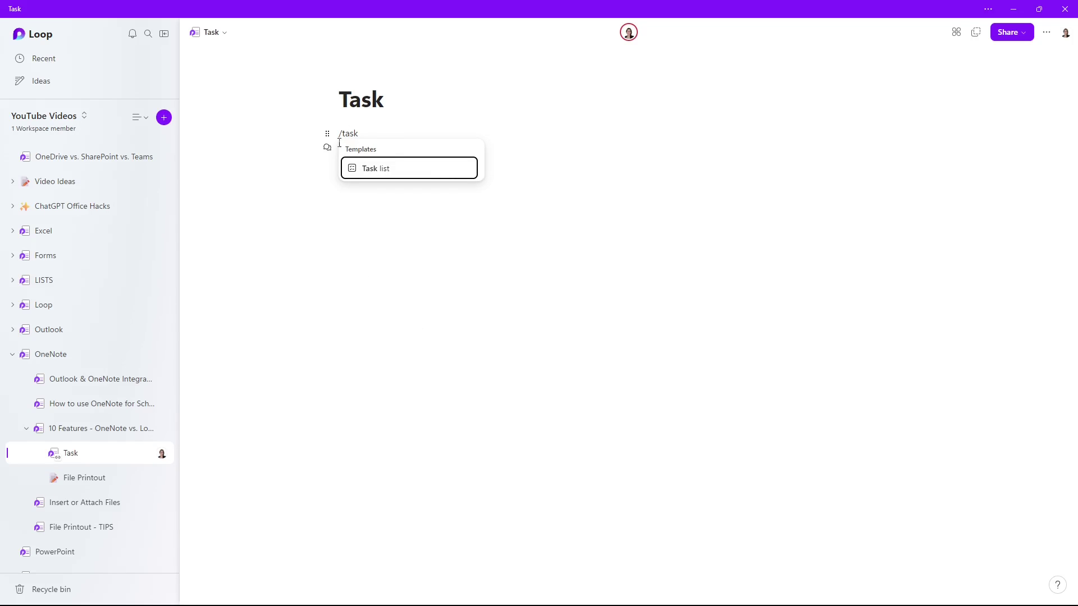
pyautogui.click(404, 169)
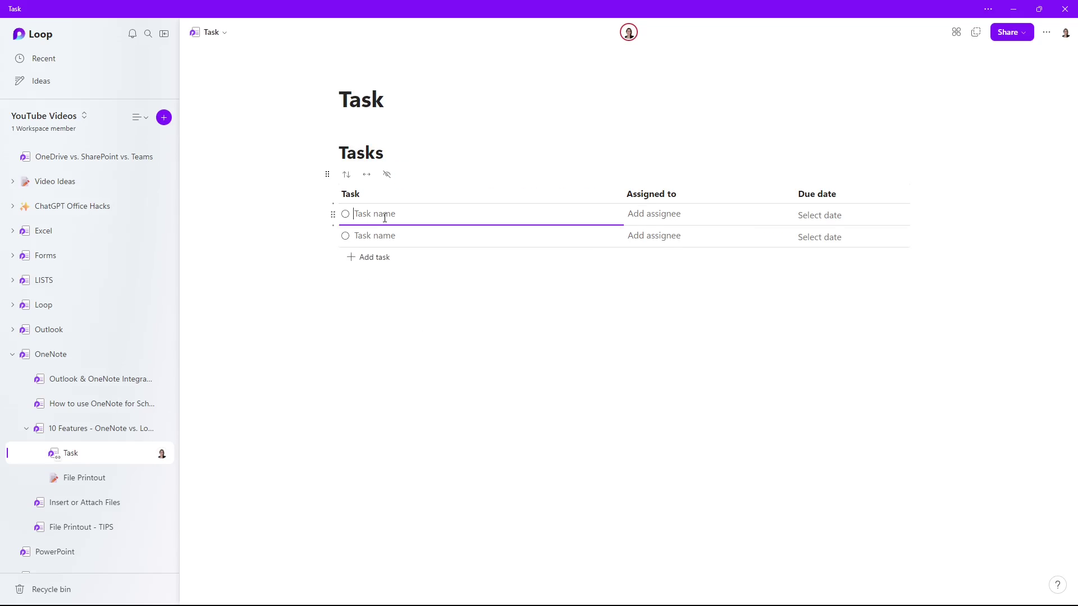
pyautogui.write('Test Loop')
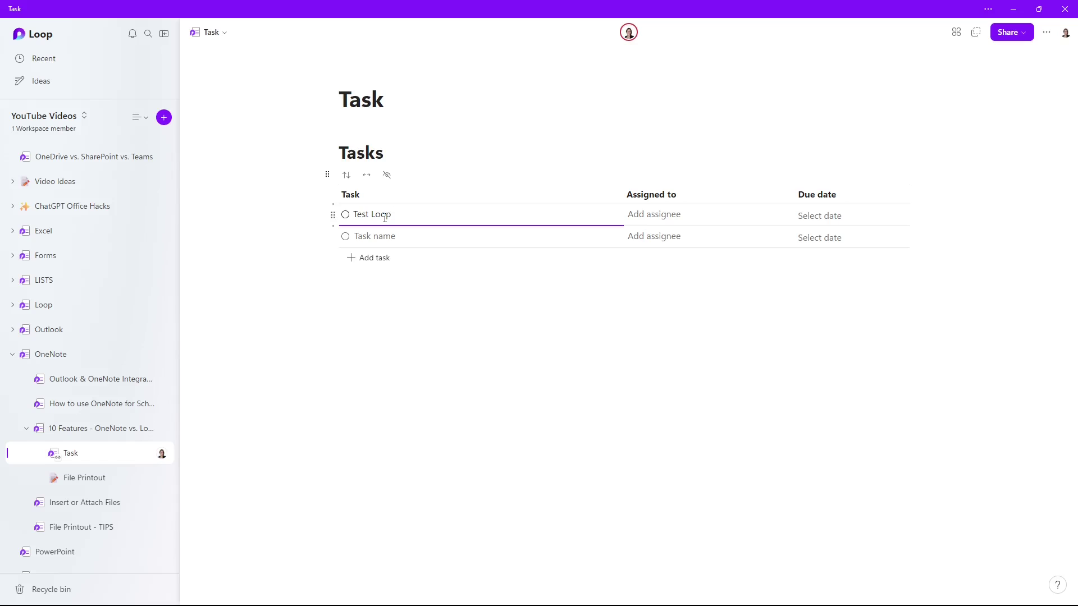
pyautogui.write(' Task')
pyautogui.press('Tab')
# Assign Test Loop Task to yourself and set its due date to Wed, Apr 17
pyautogui.click(661, 218)
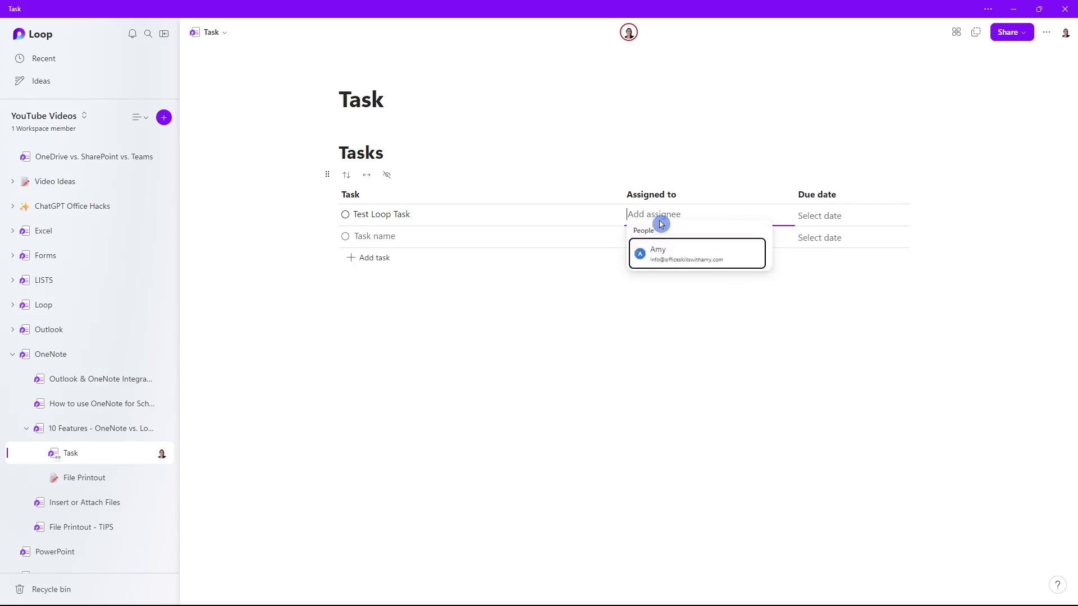
pyautogui.click(672, 256)
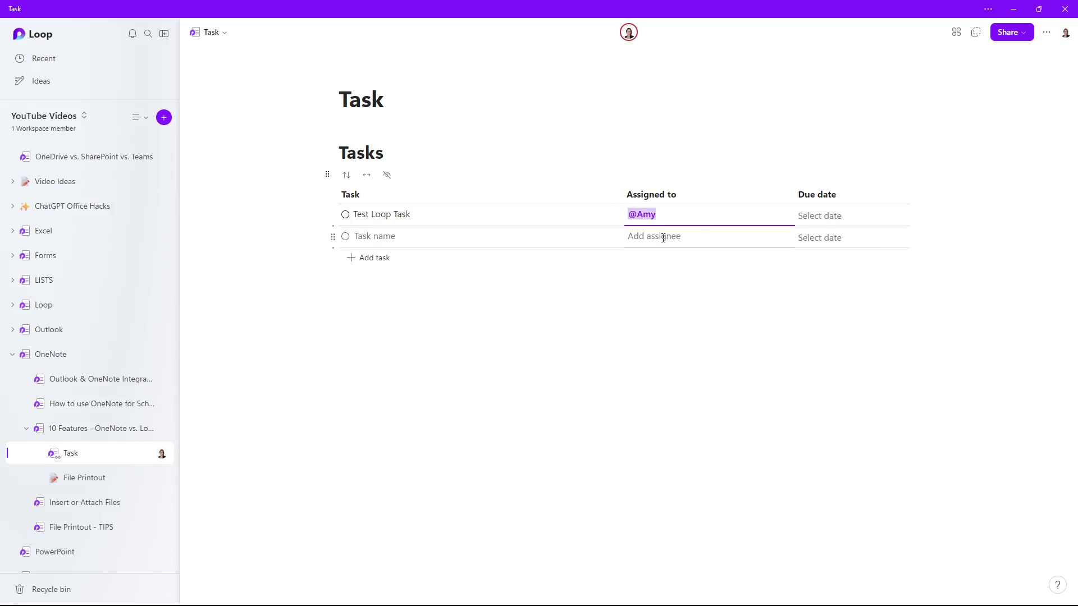
pyautogui.click(664, 237)
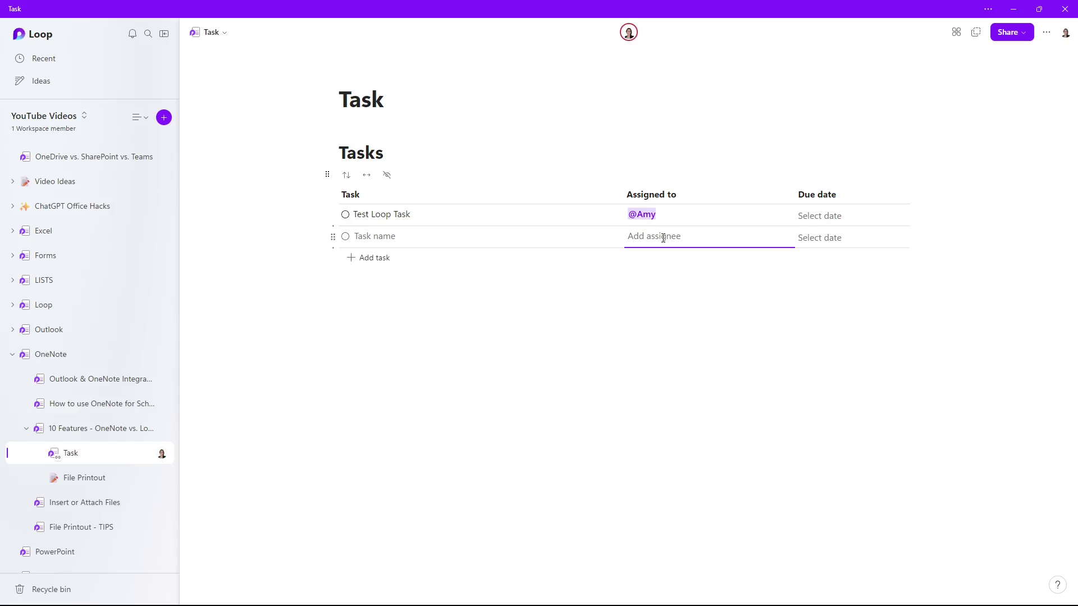
pyautogui.click(831, 216)
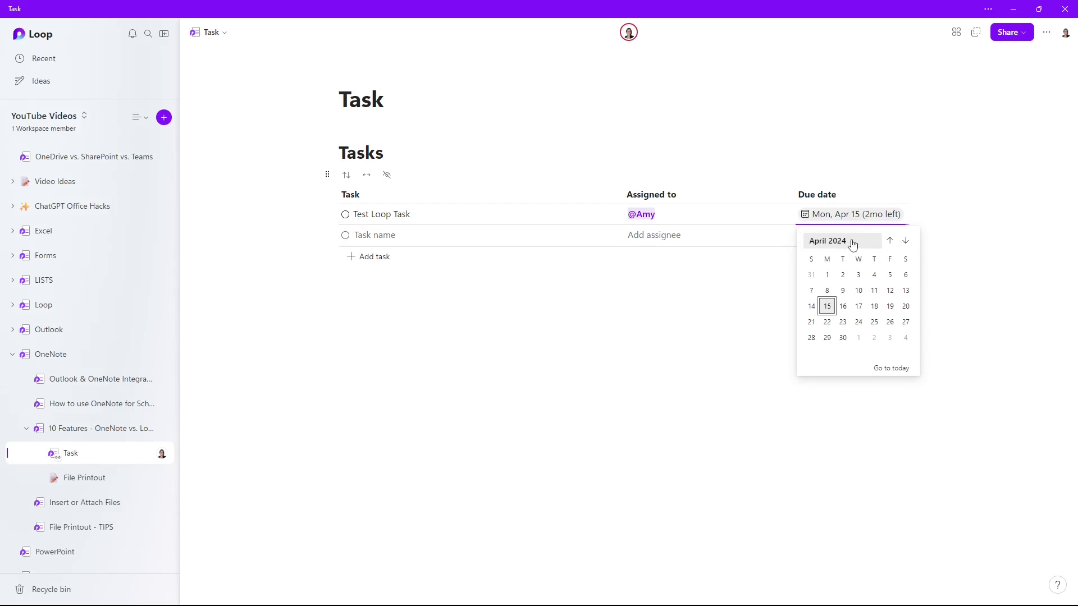
pyautogui.click(860, 307)
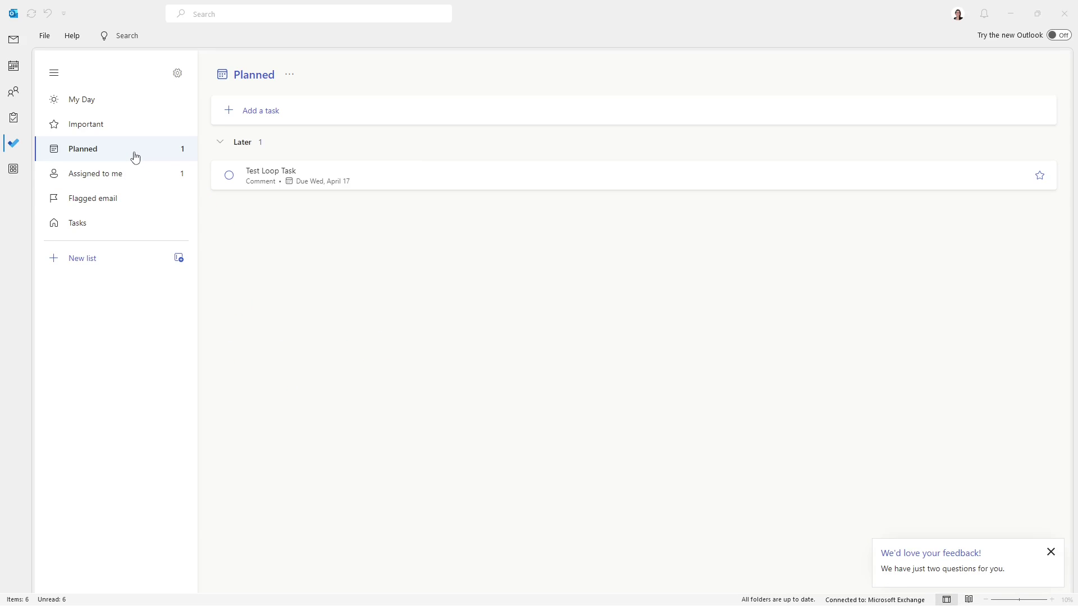
# Open the Assigned to me list in Outlook's To Do sidebar
pyautogui.click(133, 175)
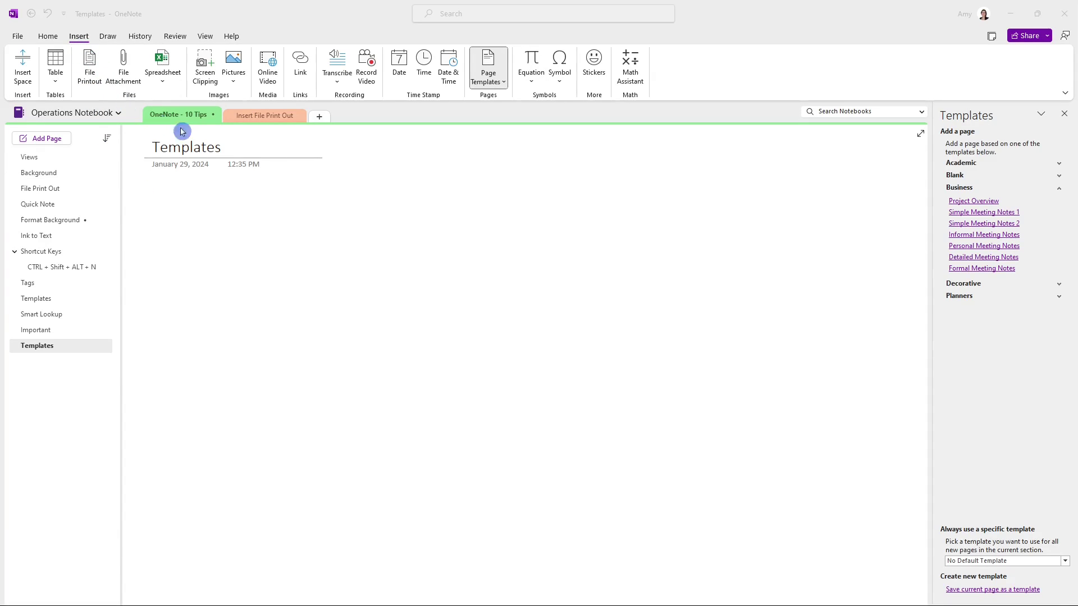
# Add a Personal Meeting Notes page from the Page Templates pane
pyautogui.click(502, 83)
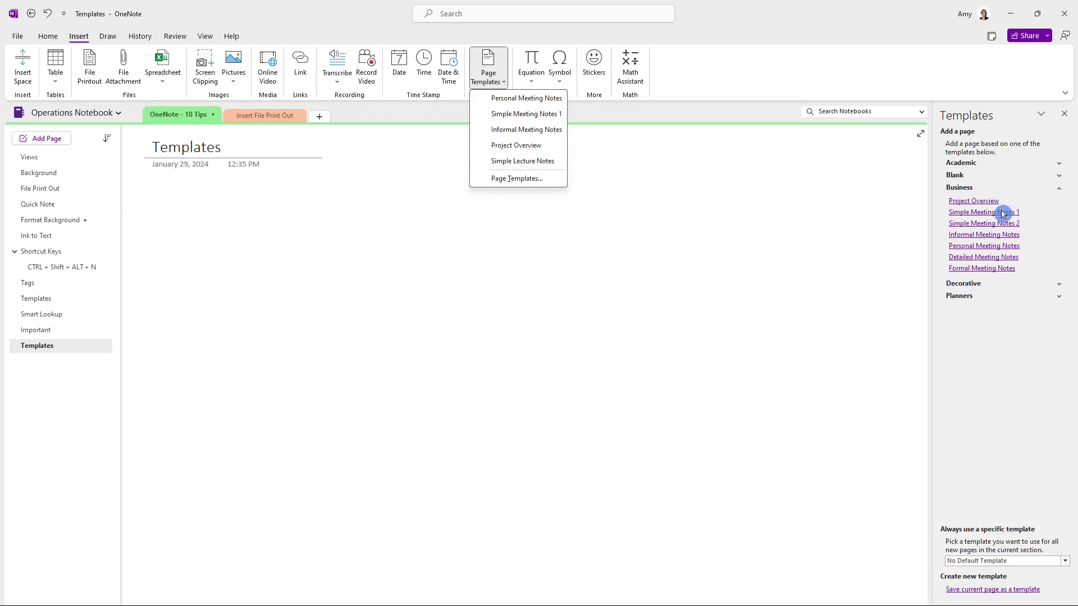
pyautogui.click(982, 249)
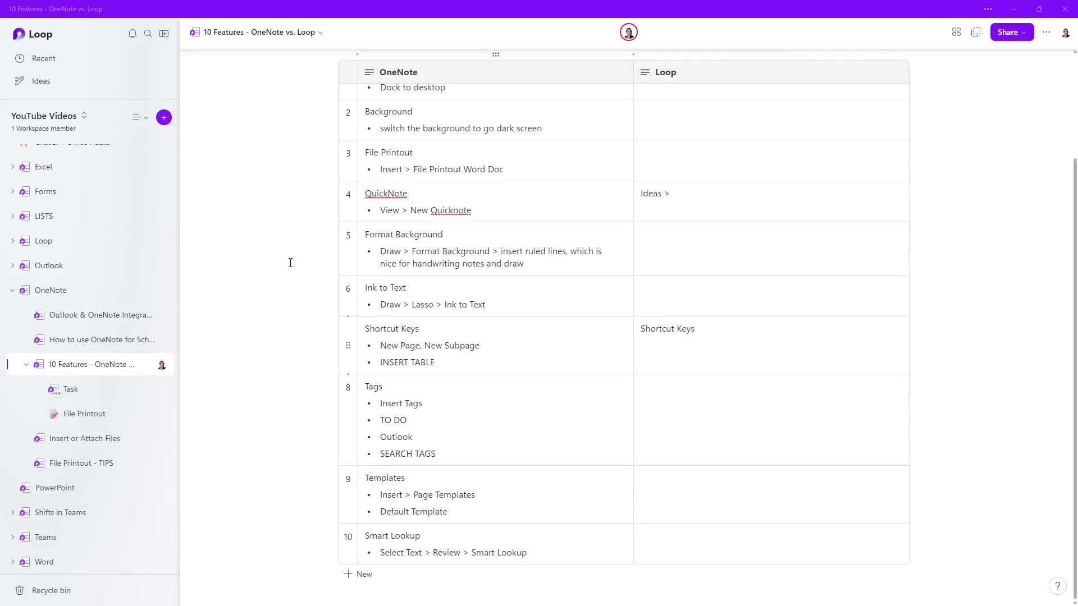
# Add a new blank page to the Loop workspace and preview the Project Brief template
pyautogui.click(164, 117)
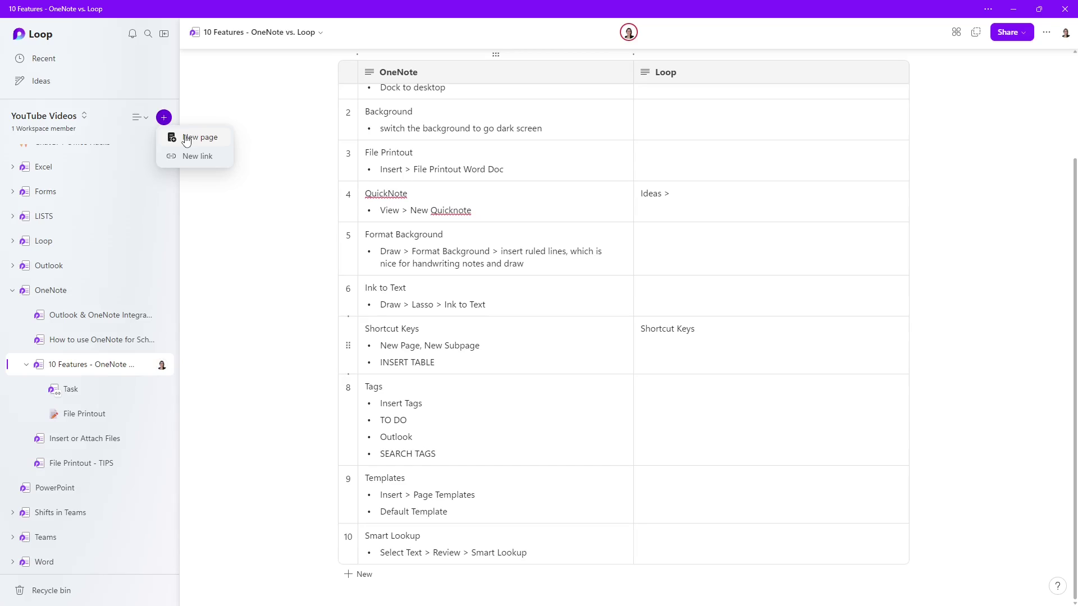
pyautogui.click(187, 138)
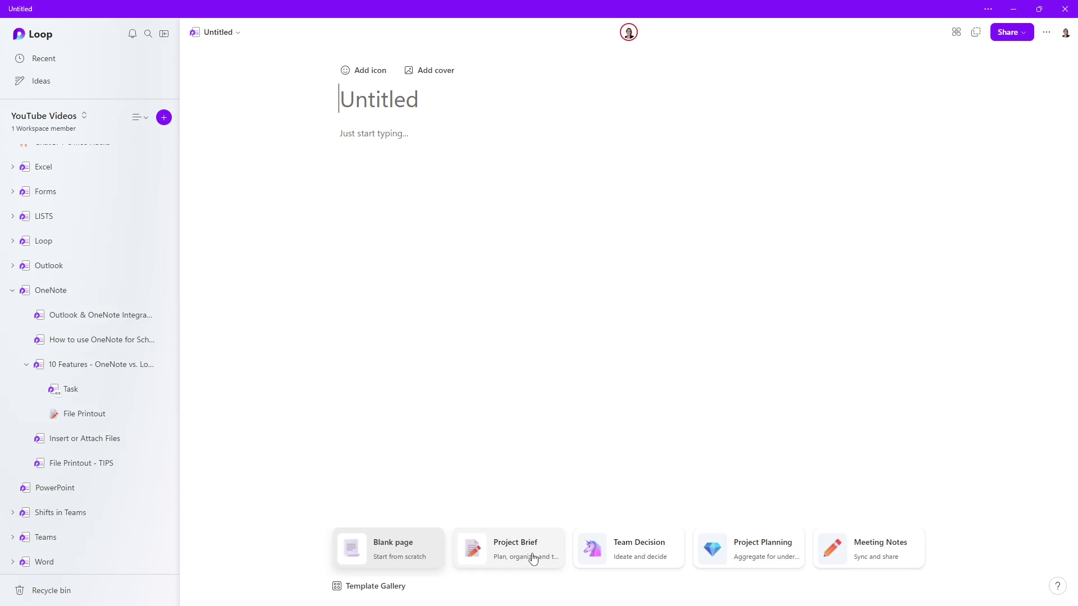
pyautogui.click(369, 591)
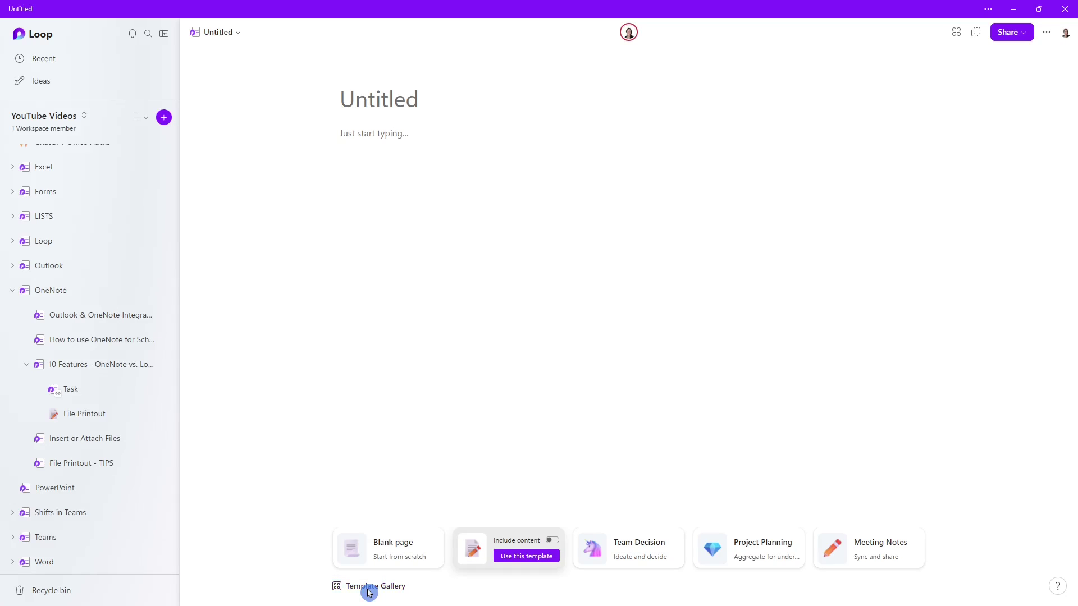
pyautogui.click(227, 180)
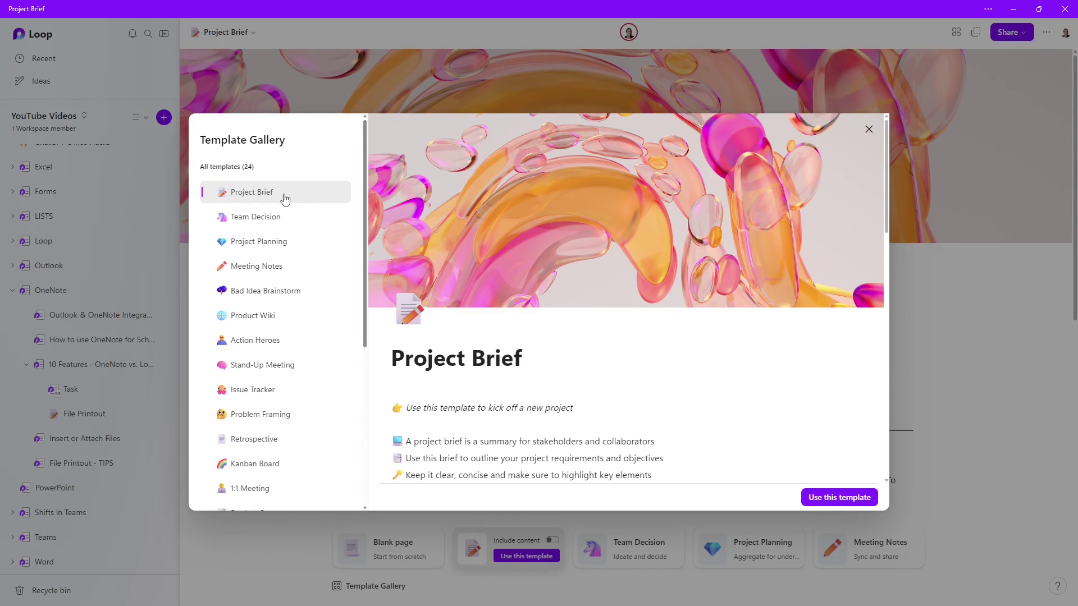
# Scroll through the Project Brief template preview and apply it to the page
pyautogui.moveTo(549, 238)
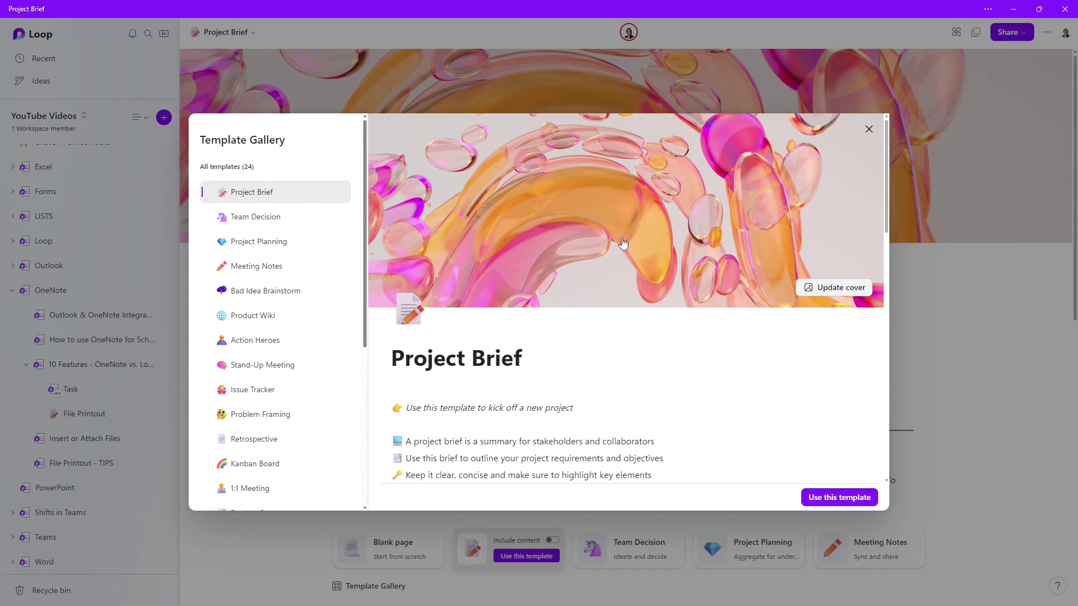
pyautogui.scroll(-3, 750, 361)
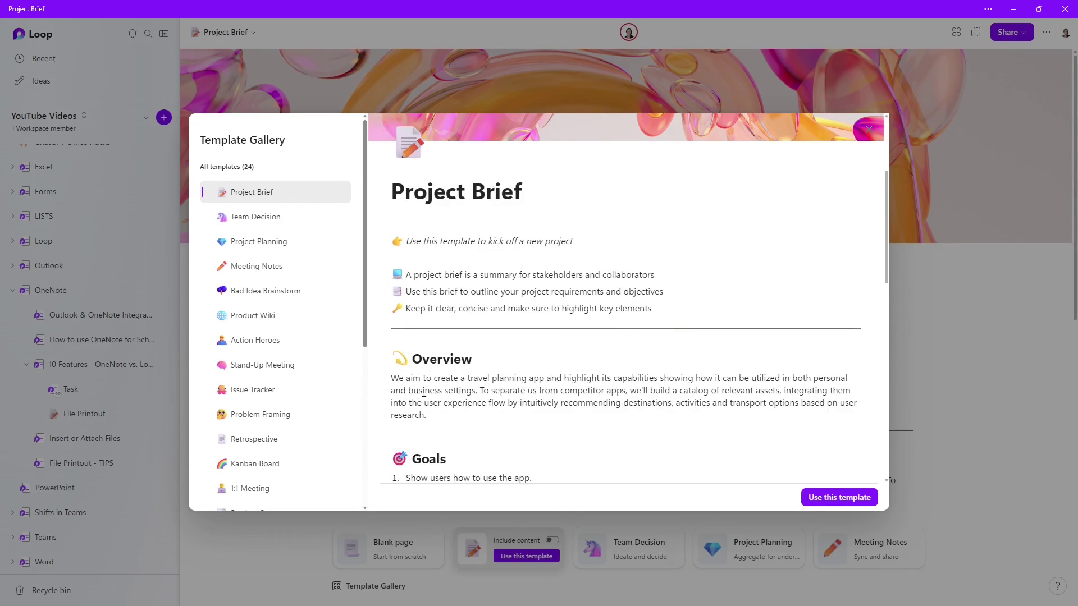
pyautogui.scroll(-2, 423, 392)
pyautogui.scroll(-2, 637, 403)
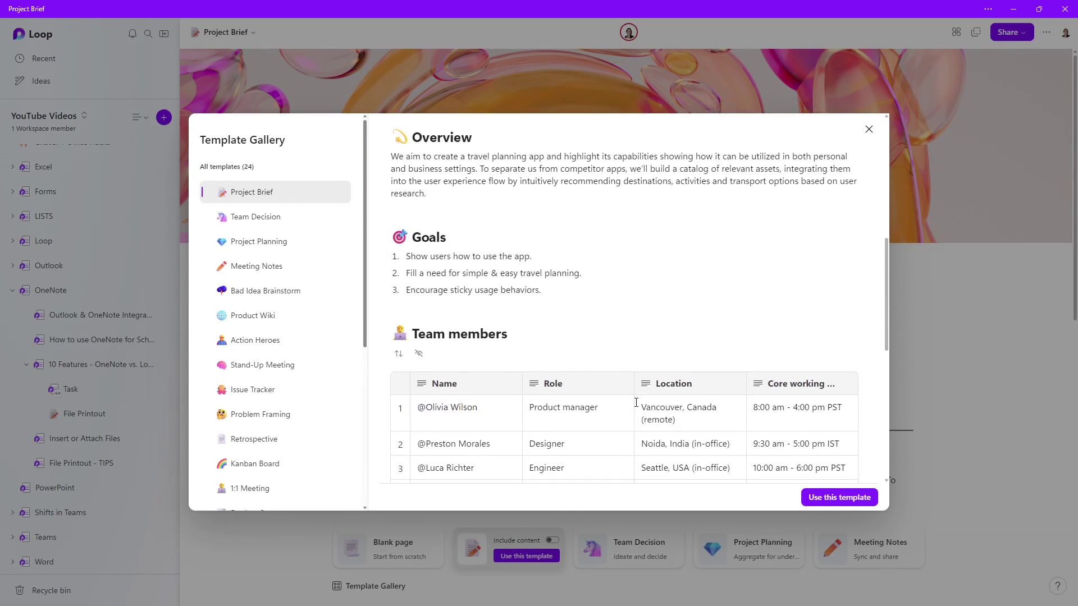
pyautogui.scroll(-1, 769, 320)
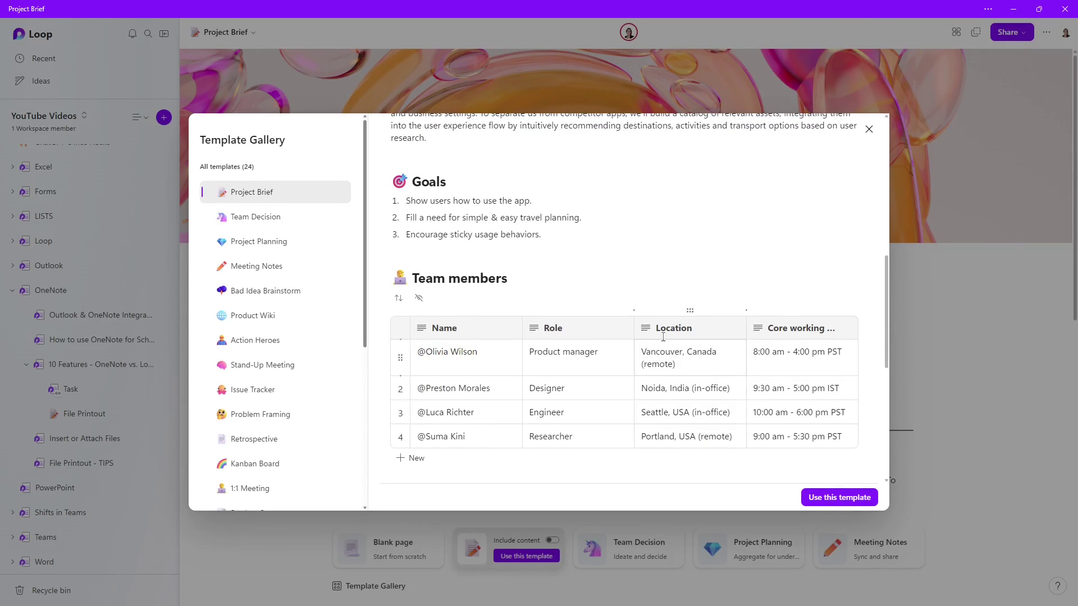
pyautogui.scroll(-4, 601, 440)
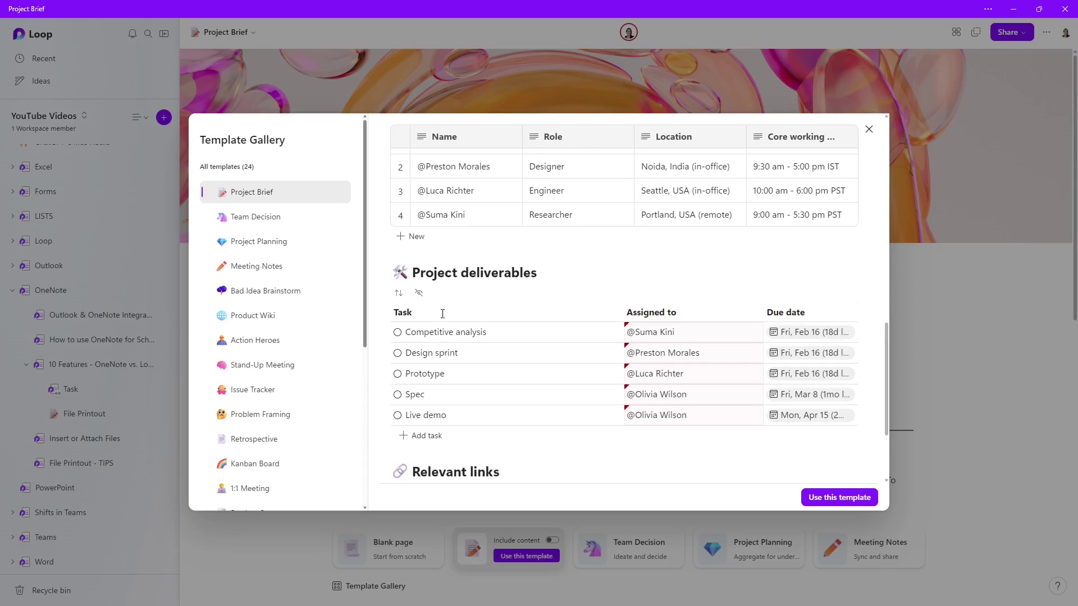
pyautogui.moveTo(683, 434)
pyautogui.mouseDown()
pyautogui.moveTo(667, 438)
pyautogui.moveTo(678, 434)
pyautogui.mouseUp()
pyautogui.scroll(-2, 677, 435)
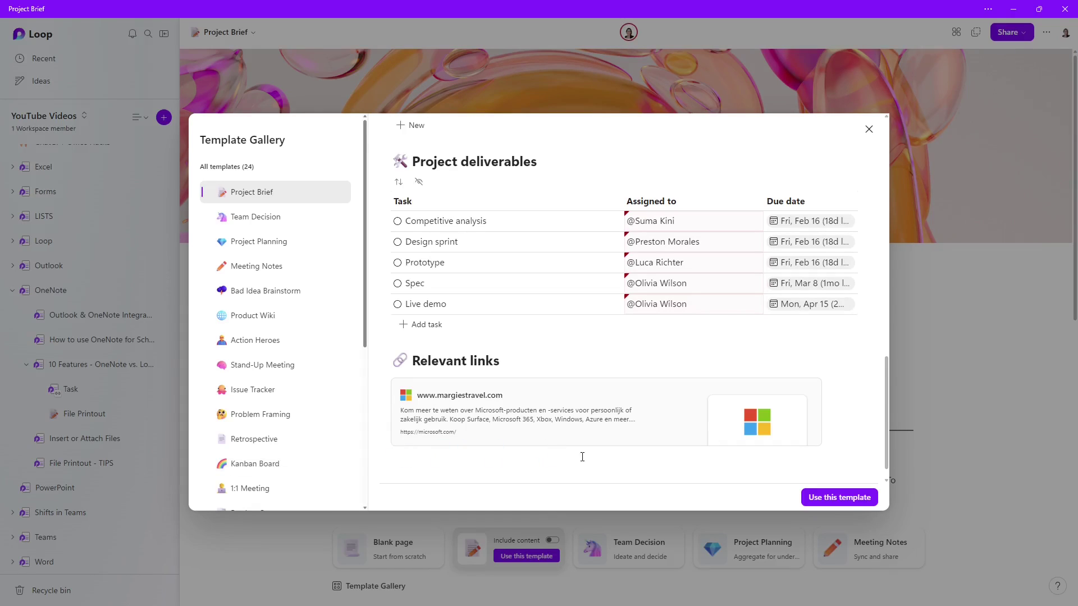
pyautogui.click(838, 498)
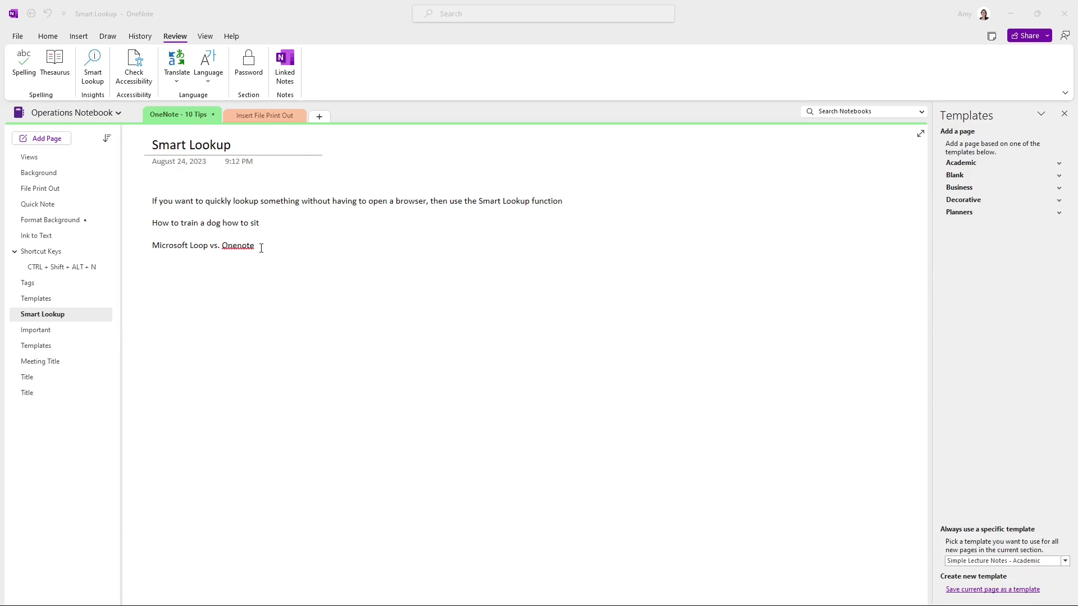
# Run Smart Lookup on the 'Microsoft Loop vs. Onenote' line to list its web results
pyautogui.moveTo(261, 248); pyautogui.dragTo(149, 249)
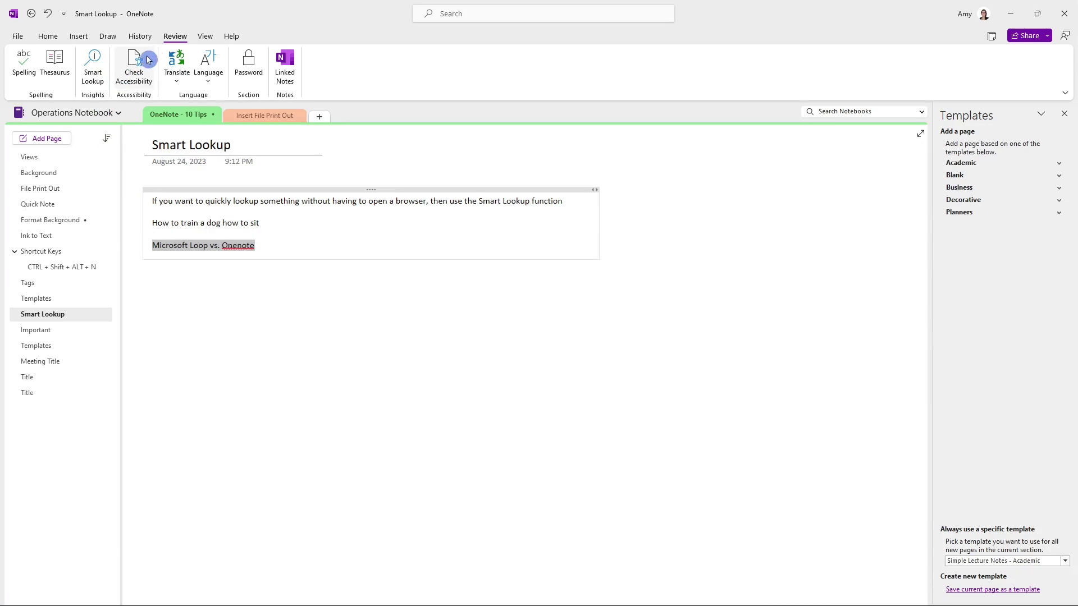
pyautogui.click(94, 67)
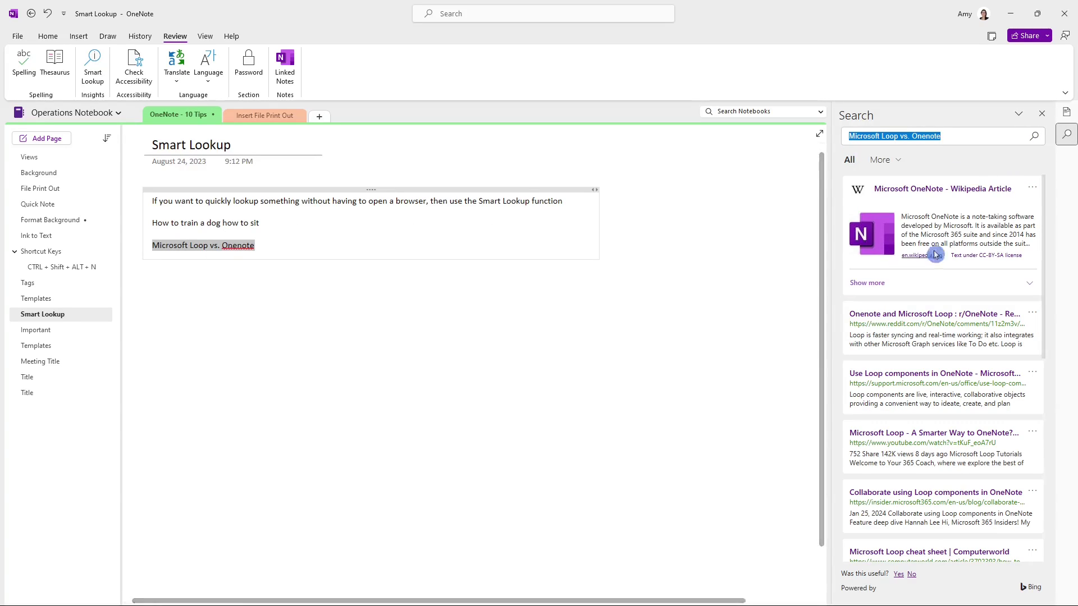
pyautogui.click(948, 309)
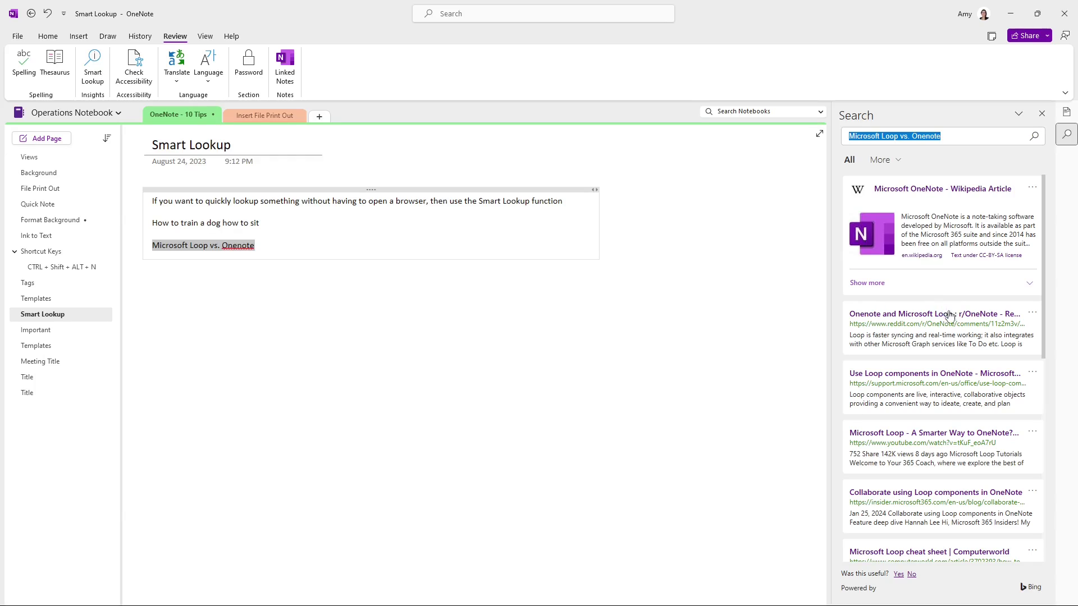